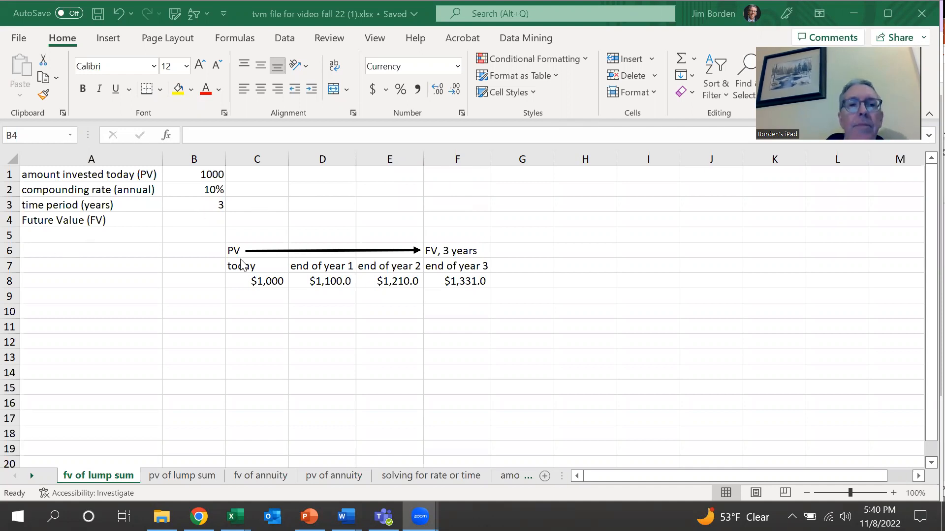
Examine the compounding timeline on the fv of lump sum sheet, from today's amount in C8 through the end-of-year formulas in D8 to F8
left_click(261, 282)
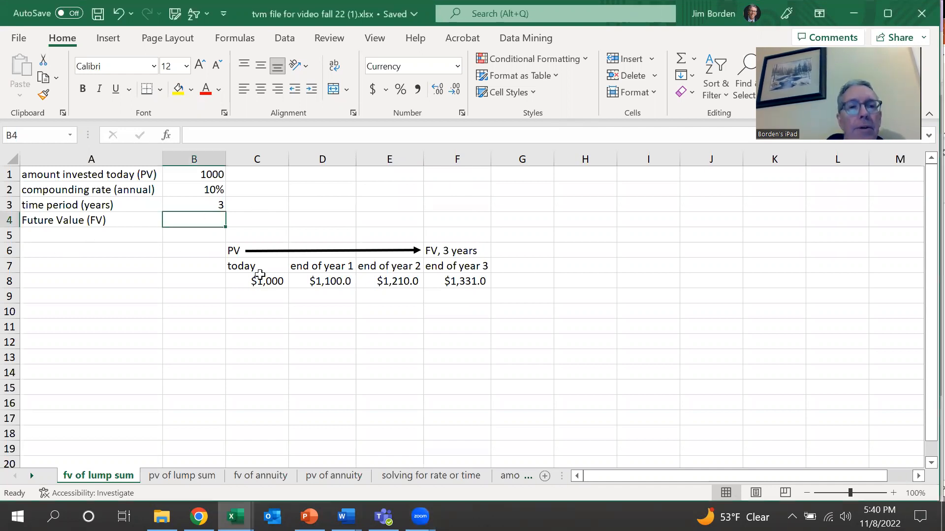
left_click(261, 282)
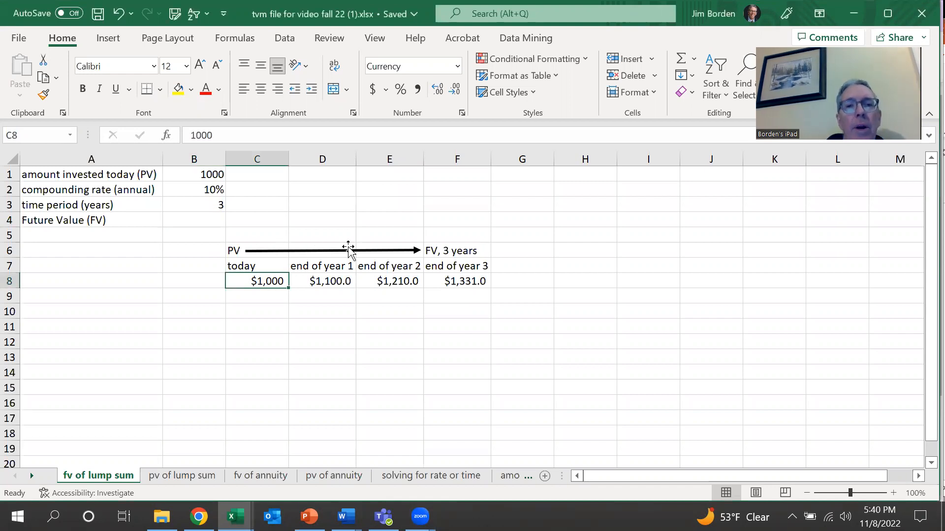
left_click(455, 251)
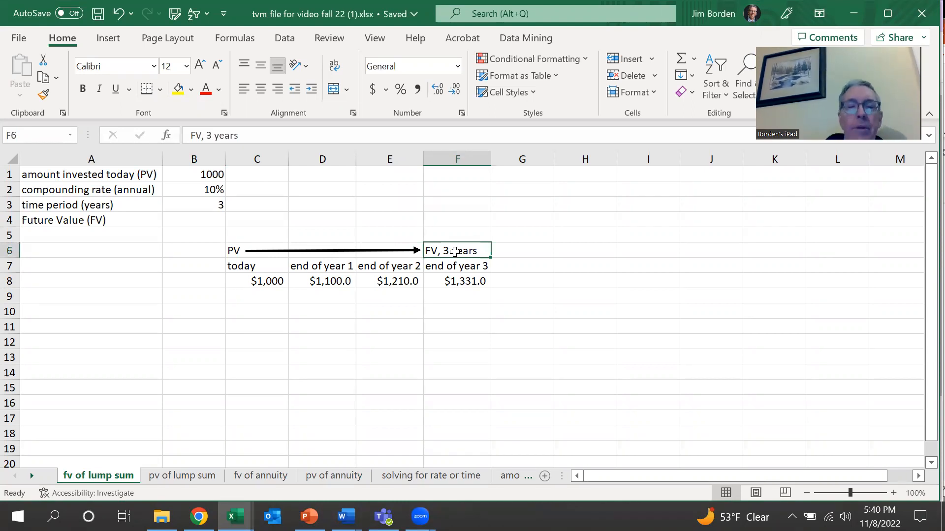
left_click(274, 281)
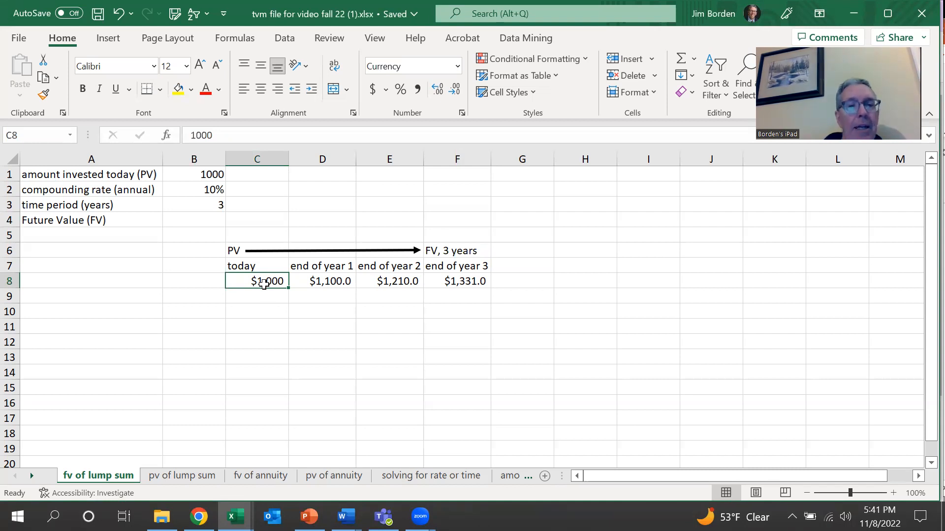
left_click(322, 282)
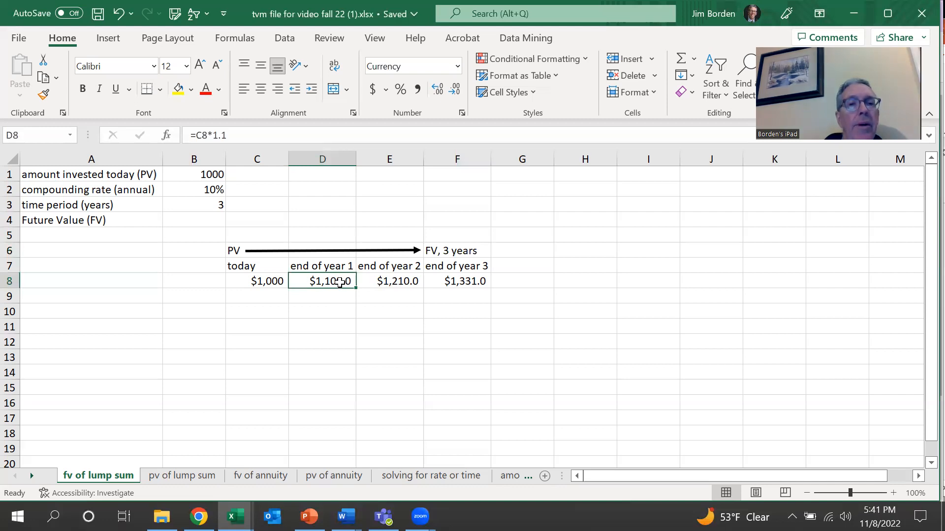
left_click(390, 281)
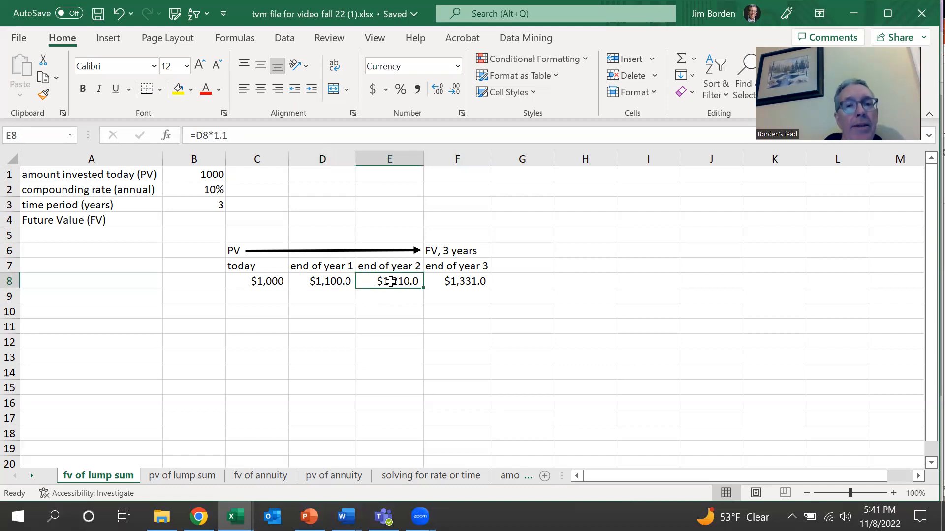
left_click(451, 282)
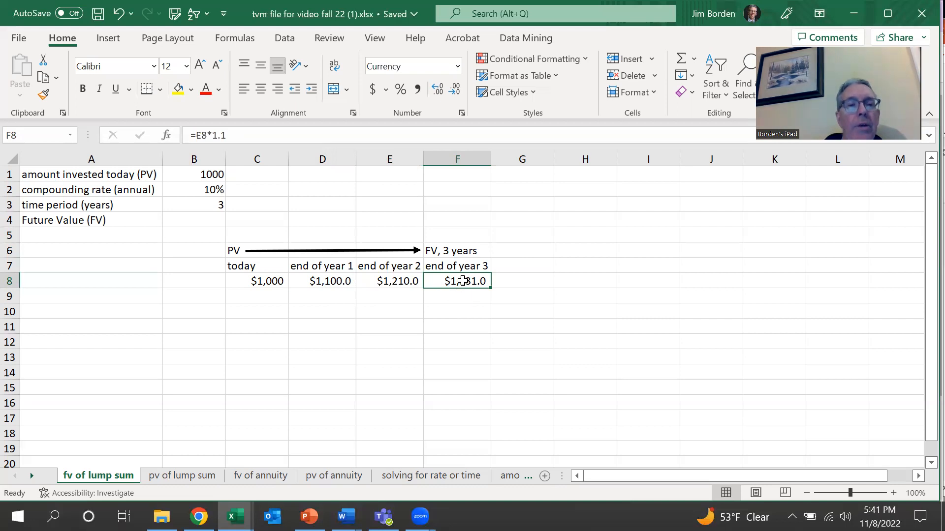
left_click(256, 282)
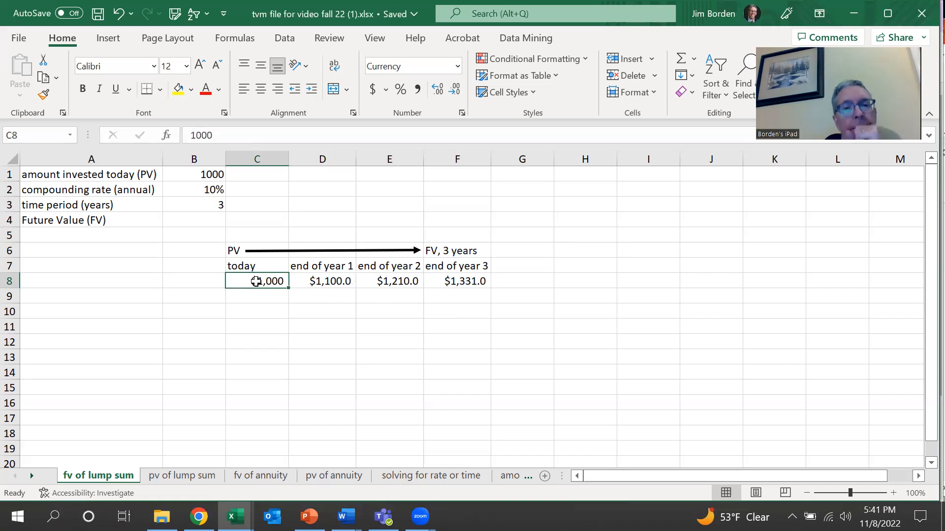
Insert the FV function from the Financial category into the Future Value cell B4
left_click(193, 220)
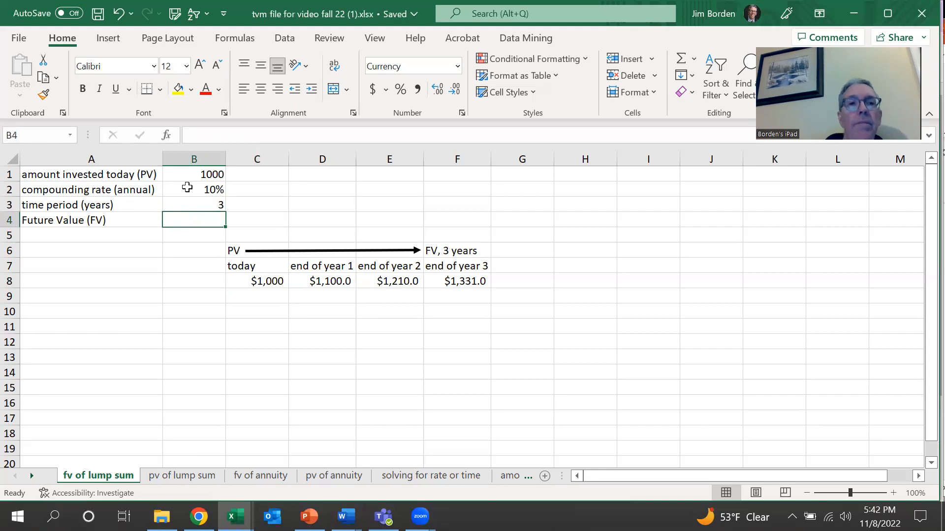
left_click(167, 137)
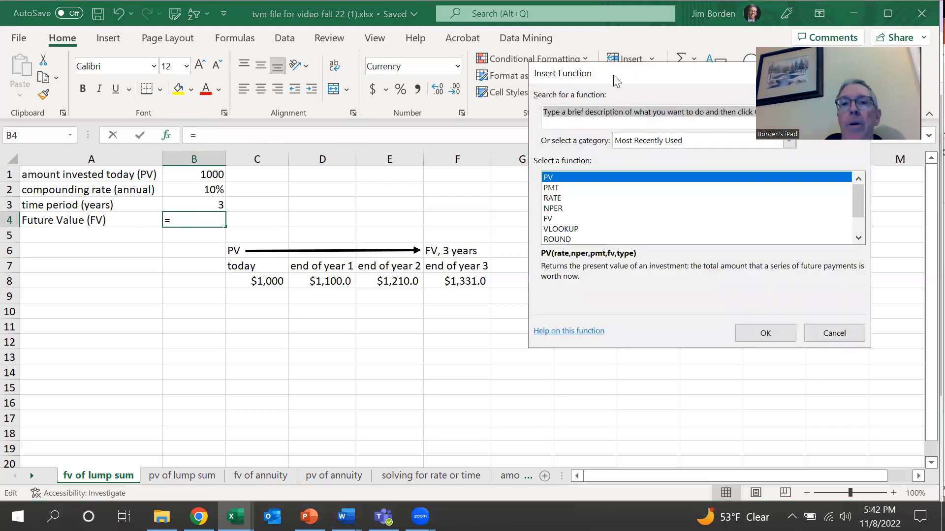
left_click_drag(603, 75, 436, 52)
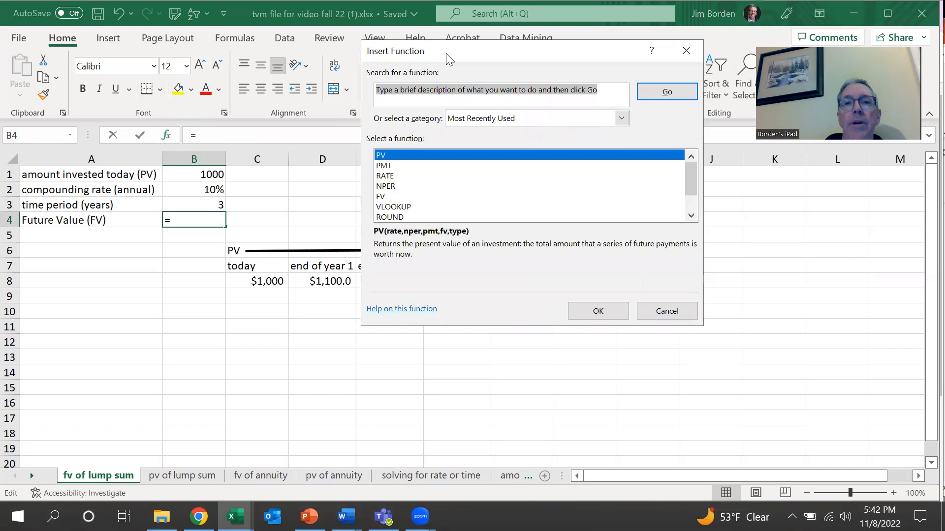
left_click(490, 121)
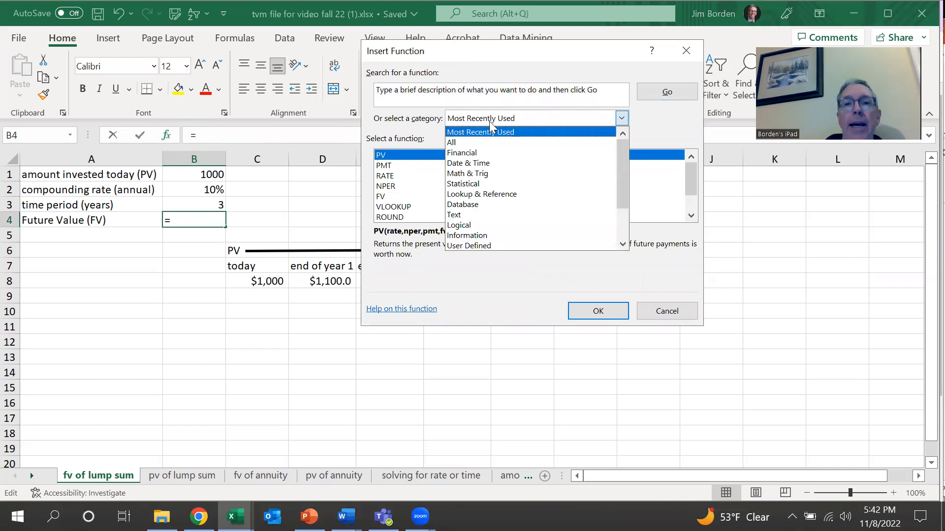
left_click(478, 153)
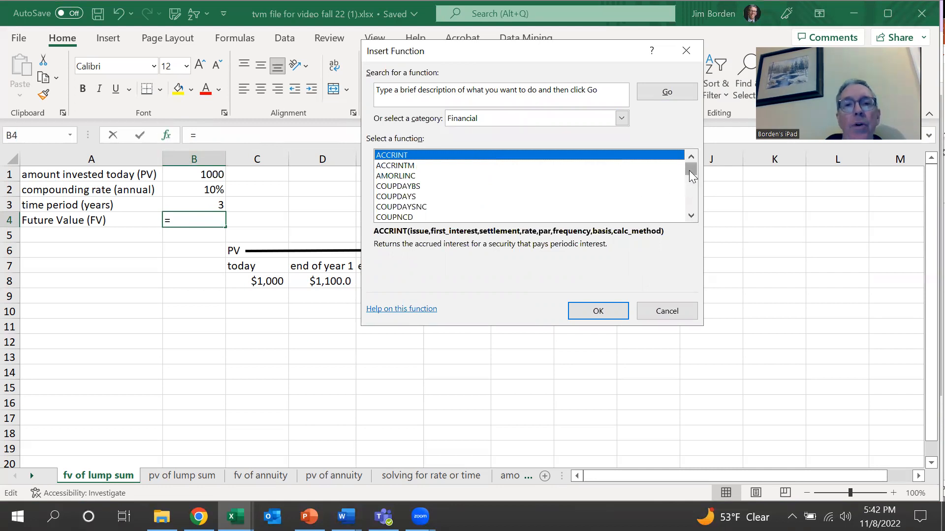
left_click_drag(690, 171, 692, 182)
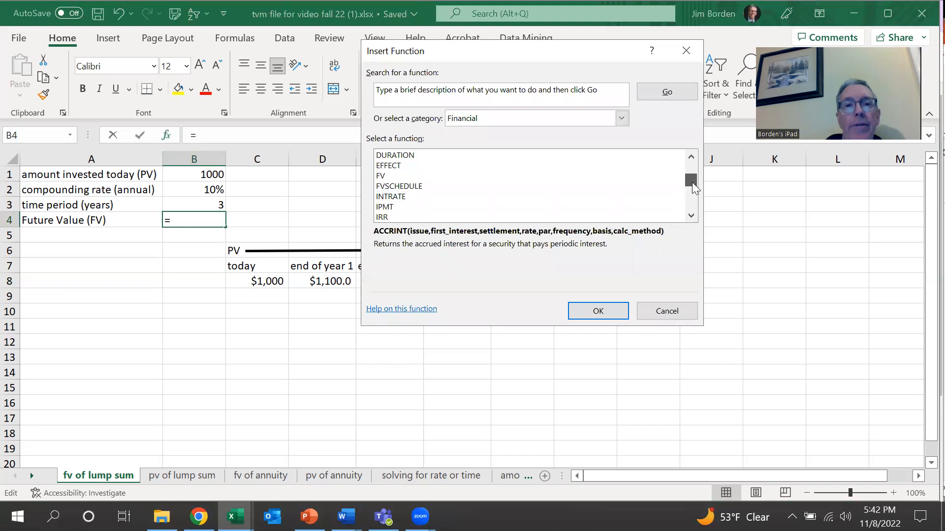
left_click(396, 177)
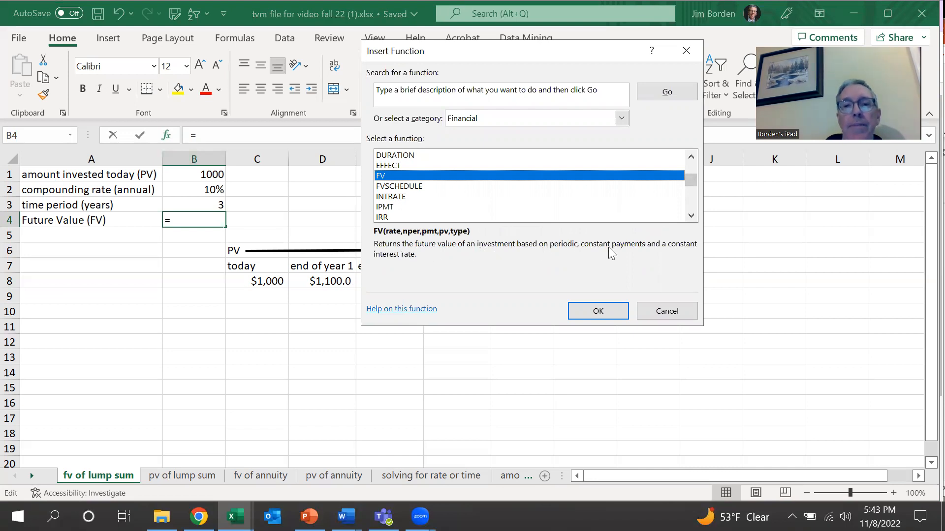
left_click(604, 312)
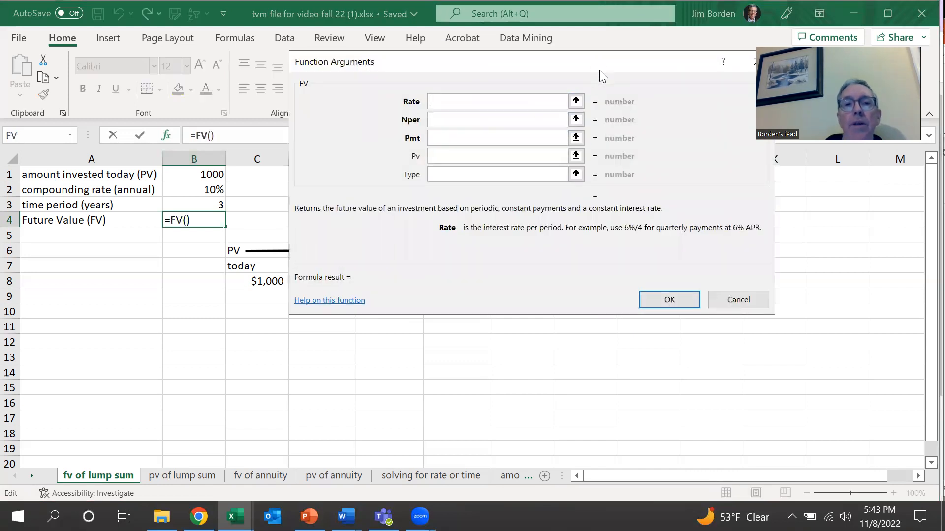
Set the FV function's Rate argument to B2 and its Nper argument to B3
left_click_drag(600, 70, 596, 176)
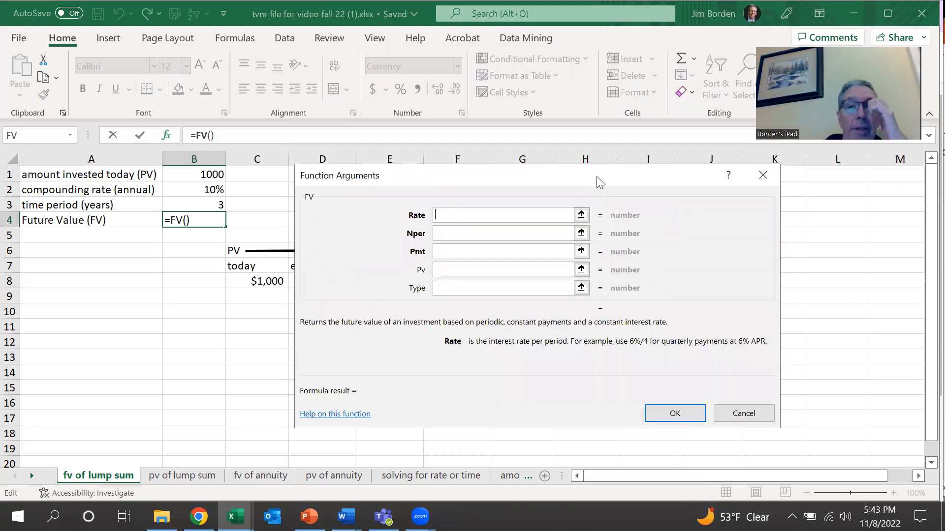
left_click(463, 229)
left_click(456, 216)
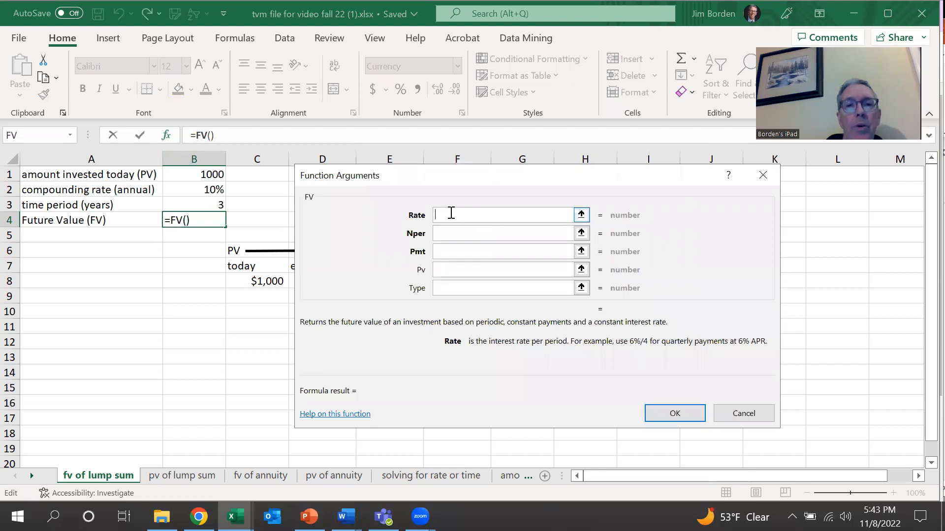
left_click(210, 189)
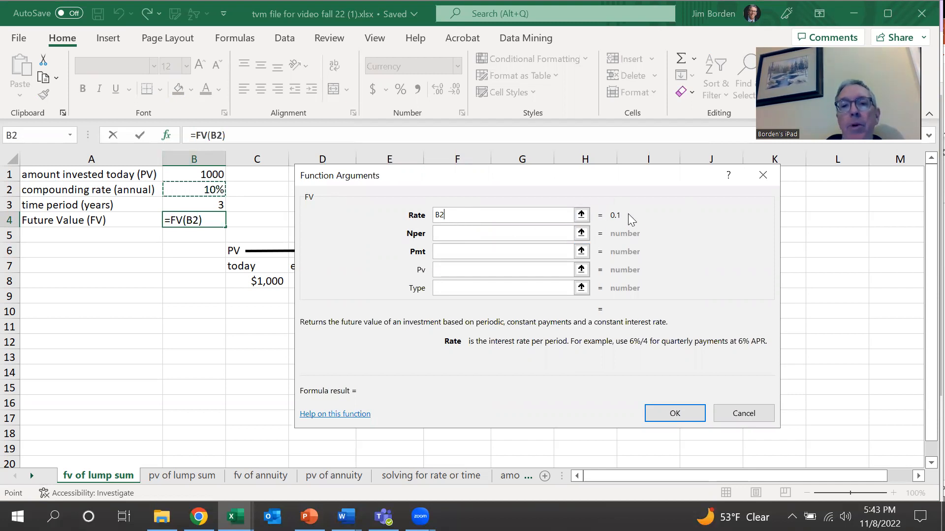
left_click(453, 233)
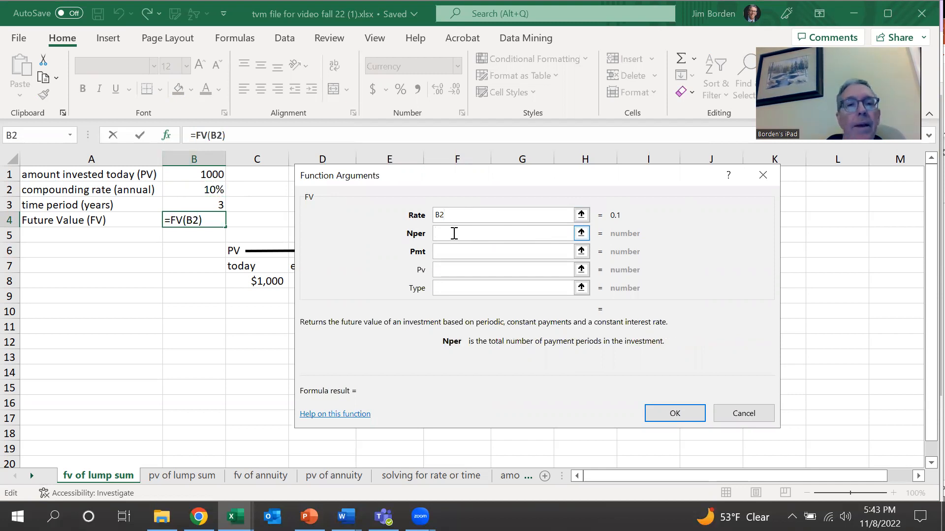
left_click(207, 206)
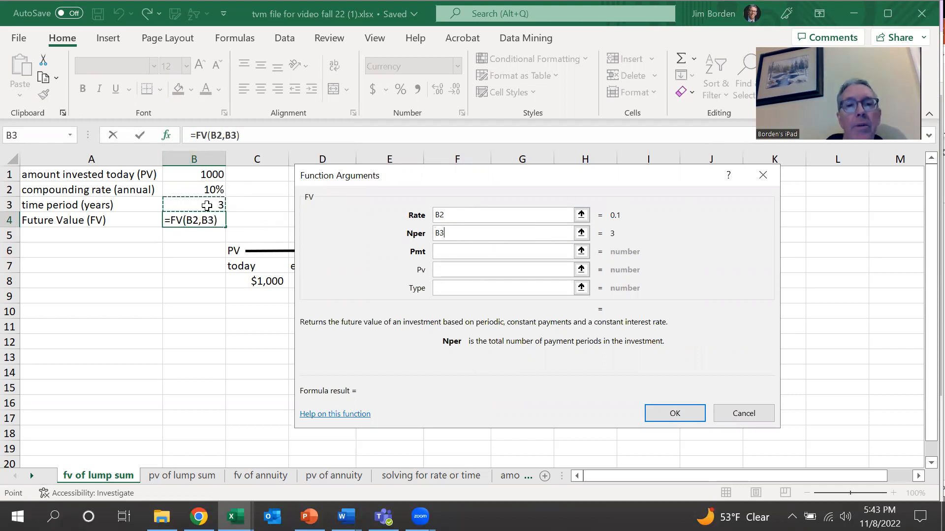
Leave Pmt empty, set Pv to -B1, and complete the formula =FV(B2,B3,,-B1) in B4
left_click(451, 253)
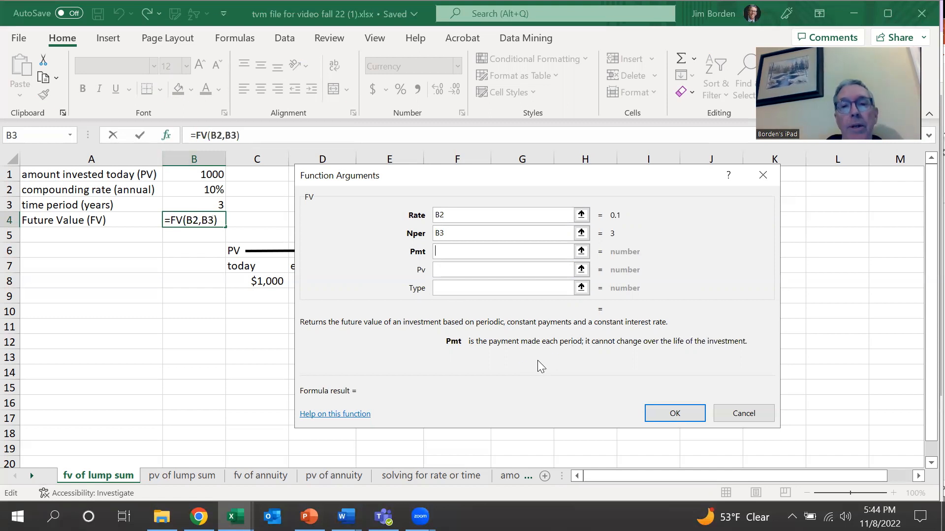
left_click(449, 271)
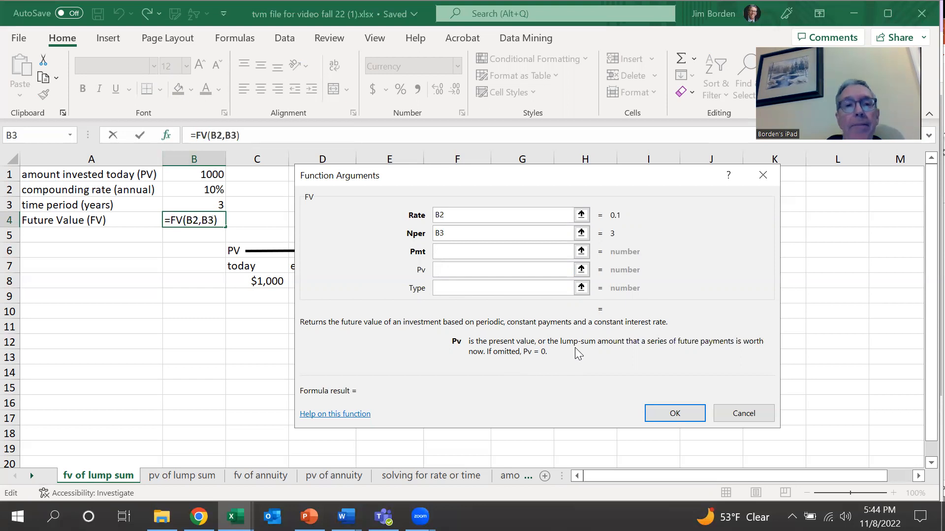
left_click(203, 175)
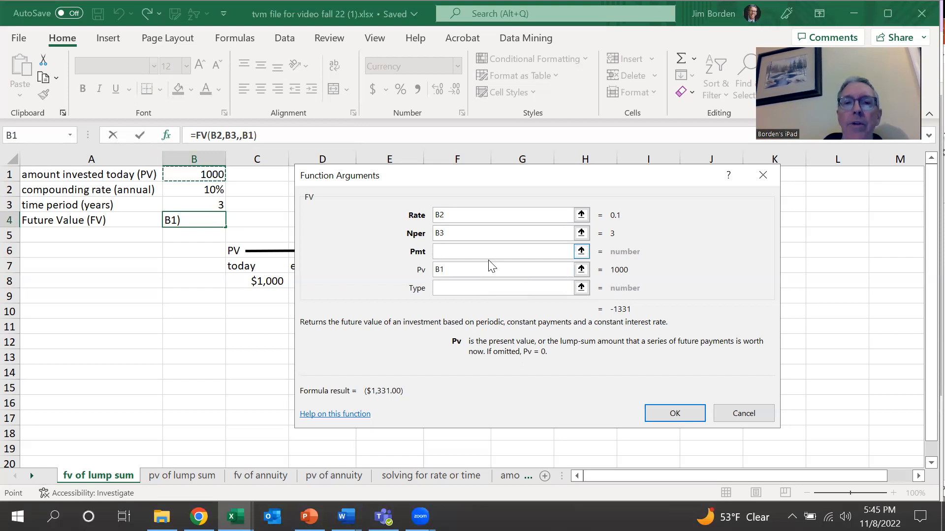
left_click(437, 272)
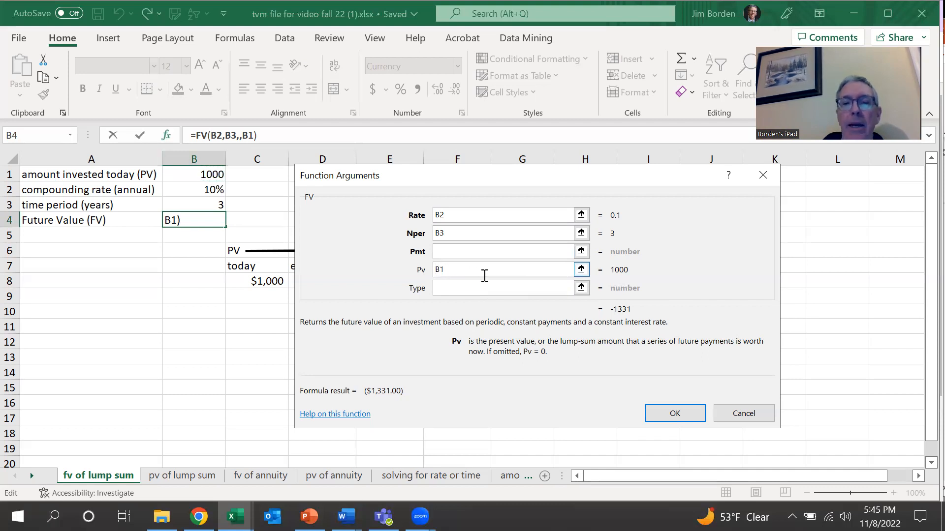
type("-")
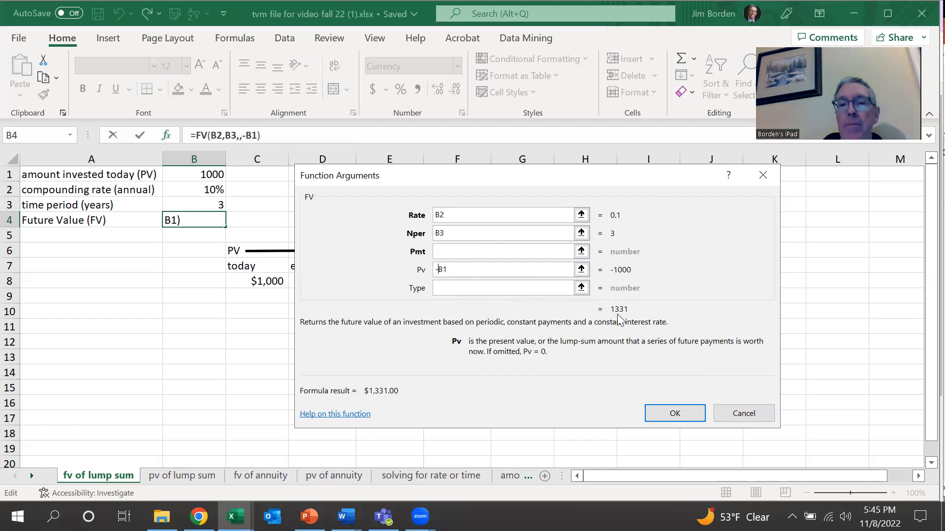
left_click(665, 417)
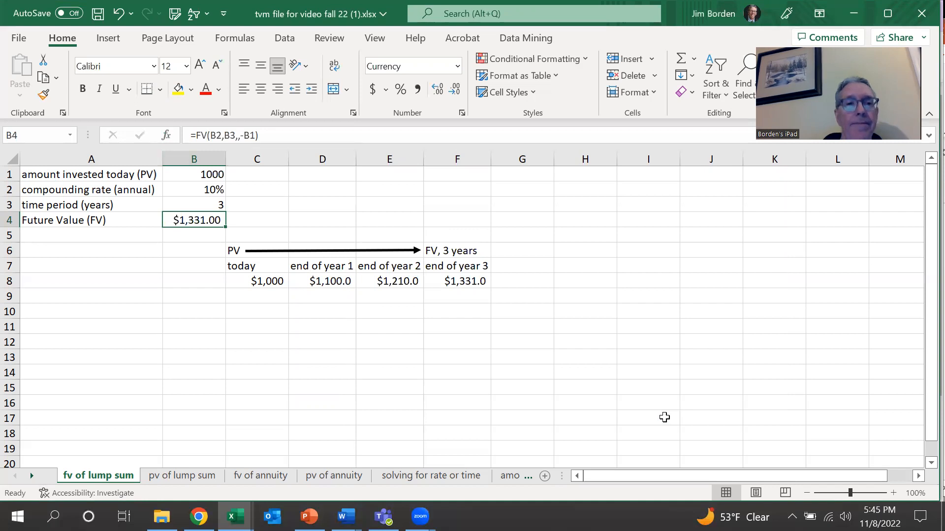
Compare the yearly discounting formulas on the pv of lump sum sheet with the compounding formulas in D8 to F8 on the fv of lump sum sheet
left_click(186, 477)
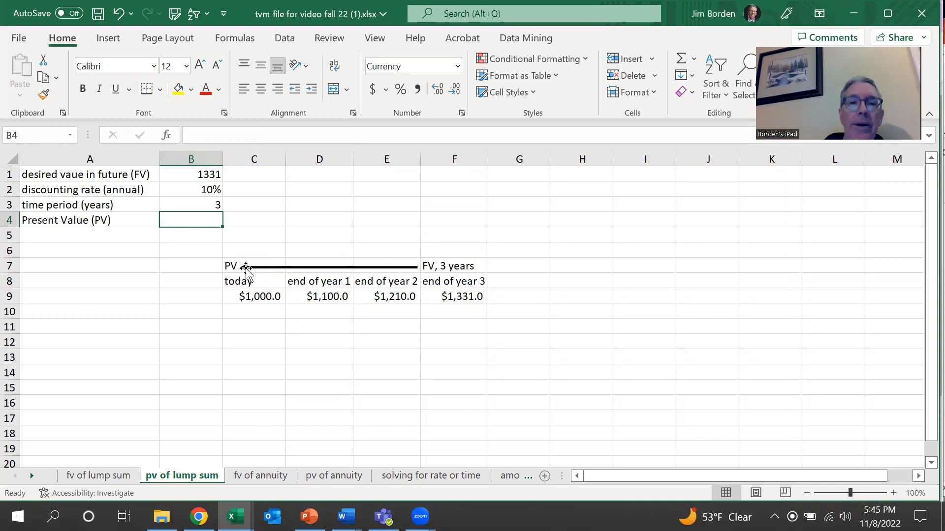
left_click(473, 297)
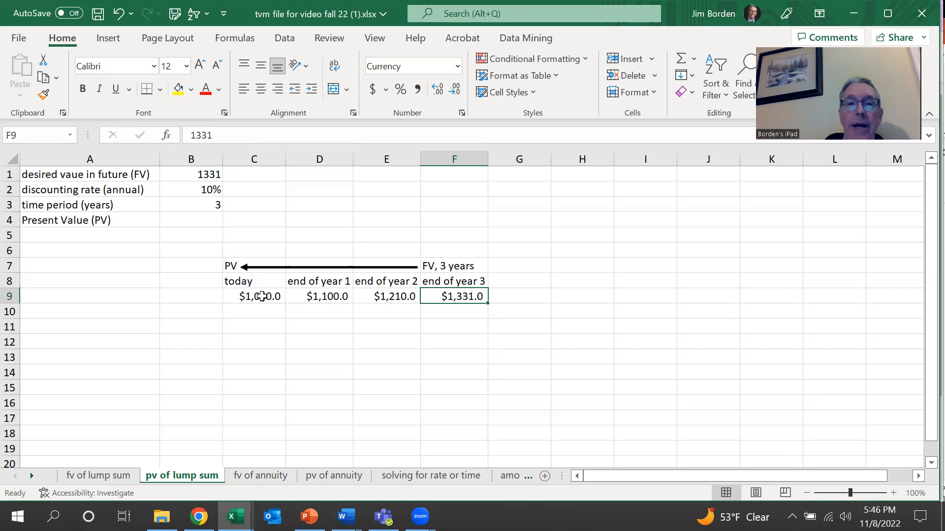
left_click(393, 295)
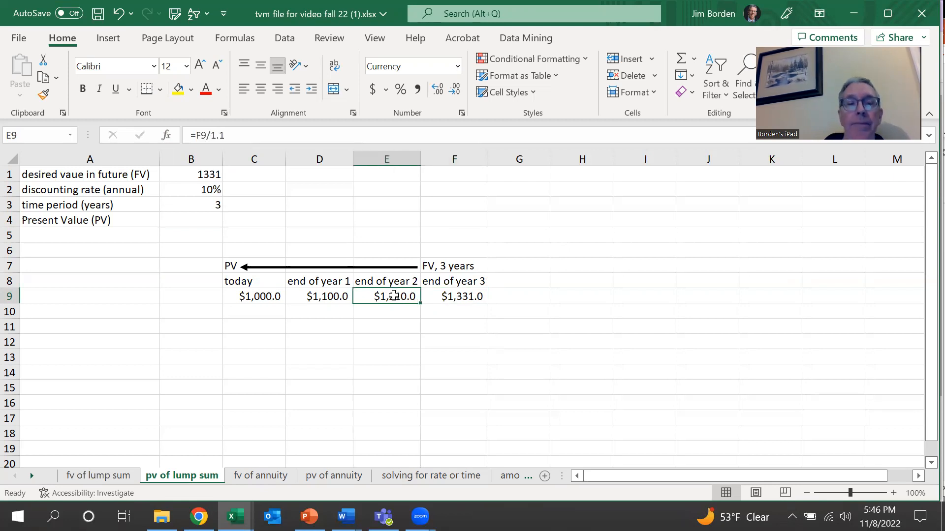
left_click(451, 297)
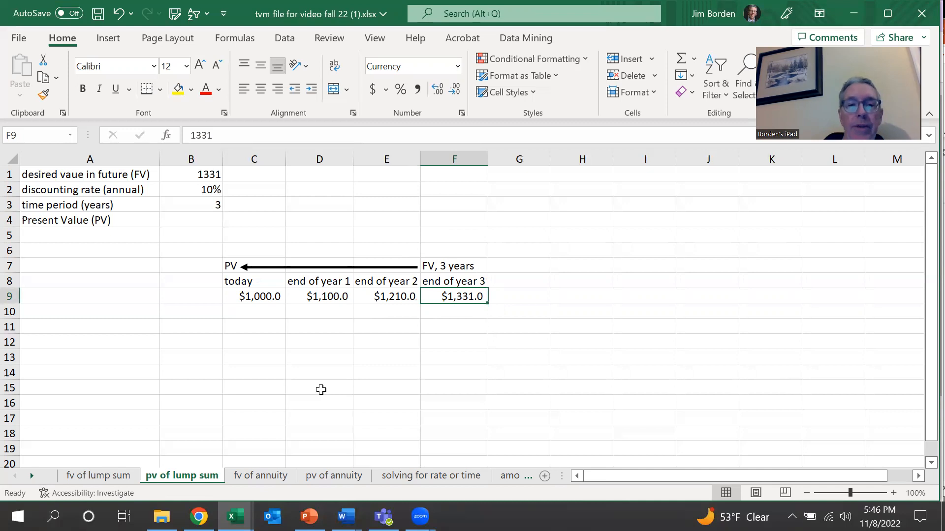
left_click(113, 478)
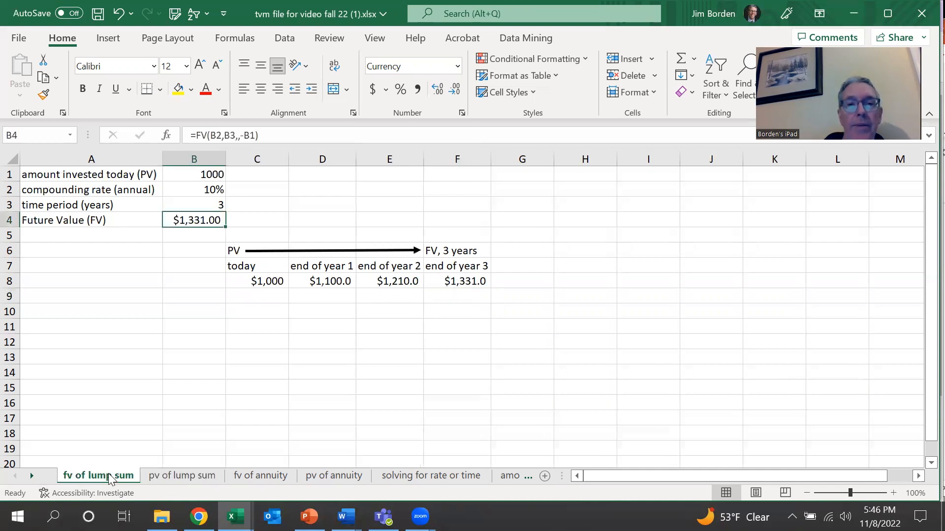
left_click(323, 281)
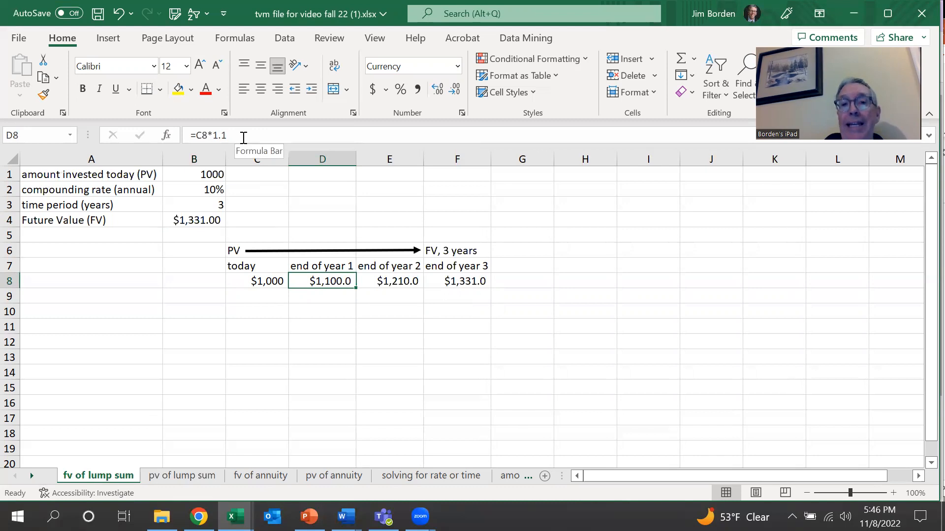
left_click(384, 284)
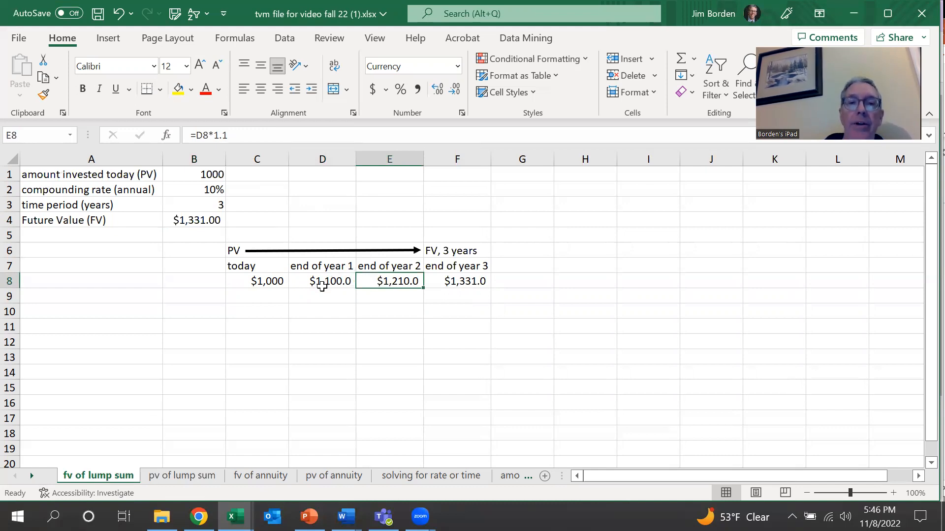
left_click(459, 282)
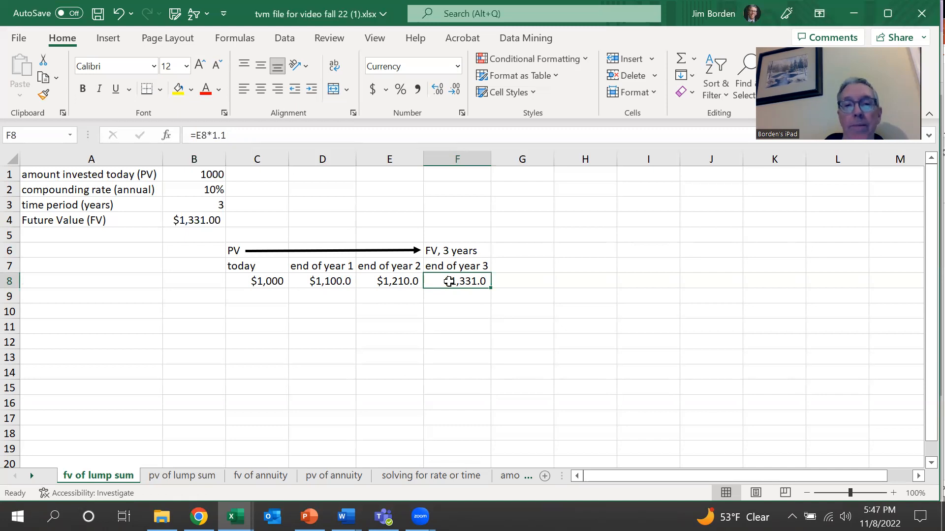
Trace the yearly discounting formulas from F9 back to C9 on the pv of lump sum sheet
left_click(189, 475)
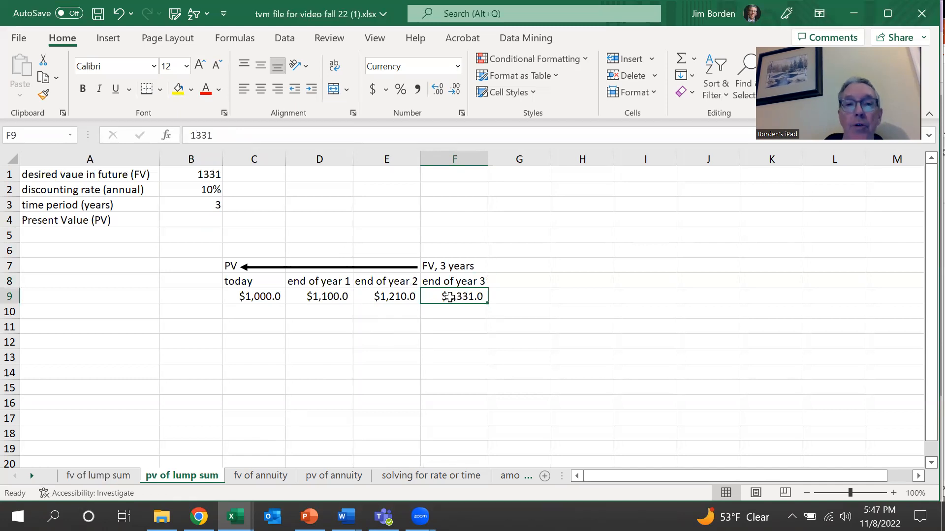
left_click(399, 296)
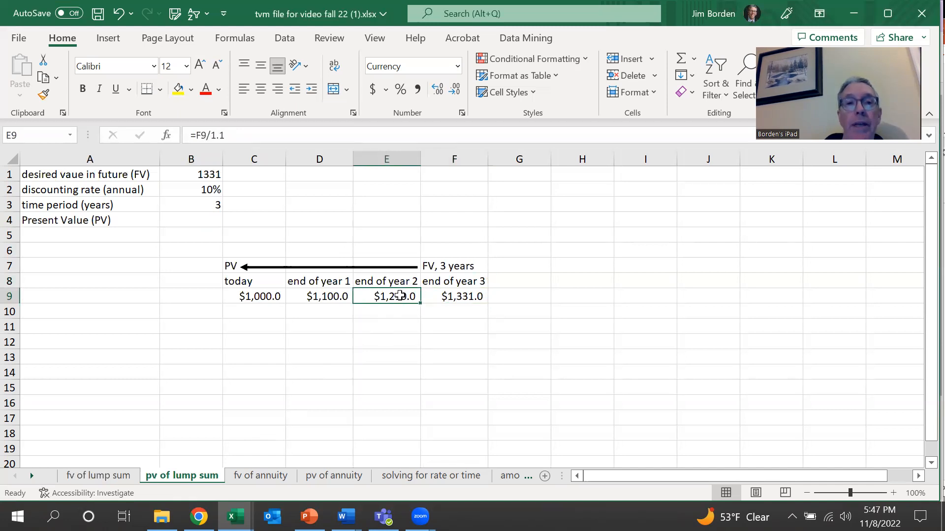
left_click(460, 298)
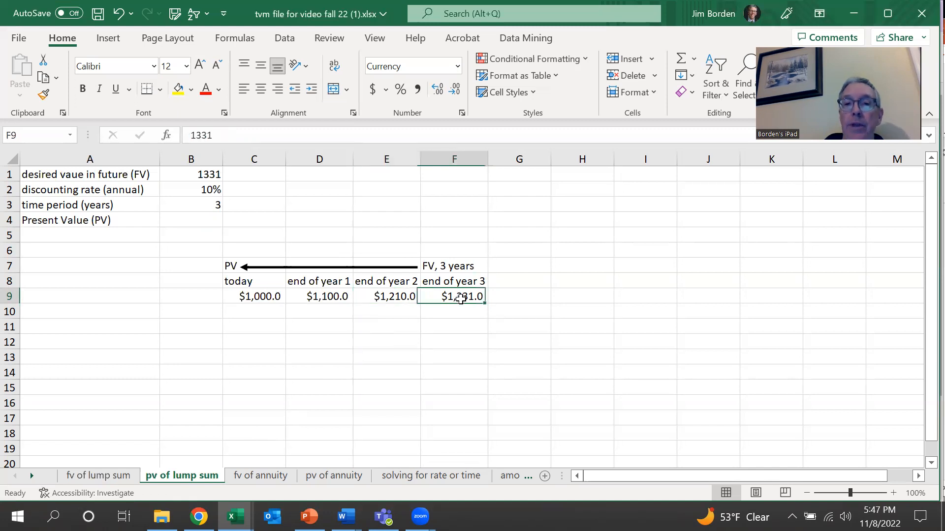
left_click(394, 299)
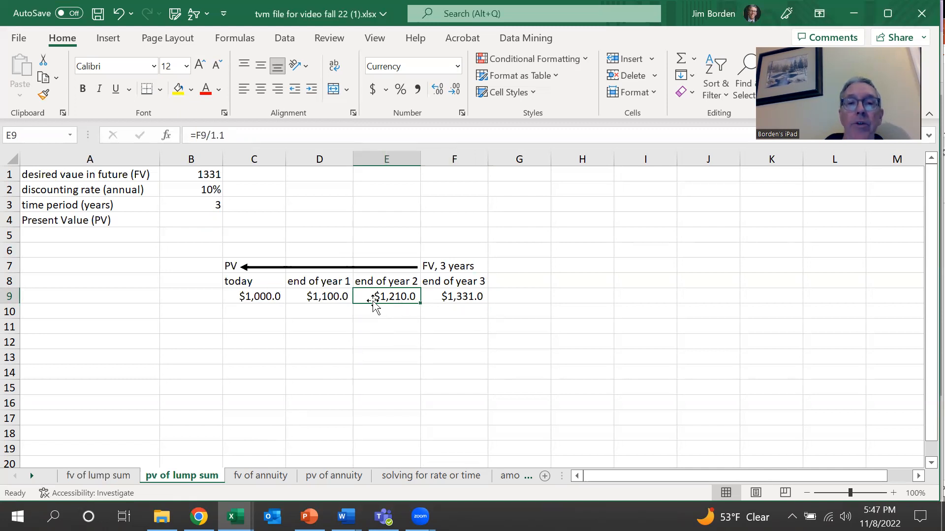
left_click(334, 297)
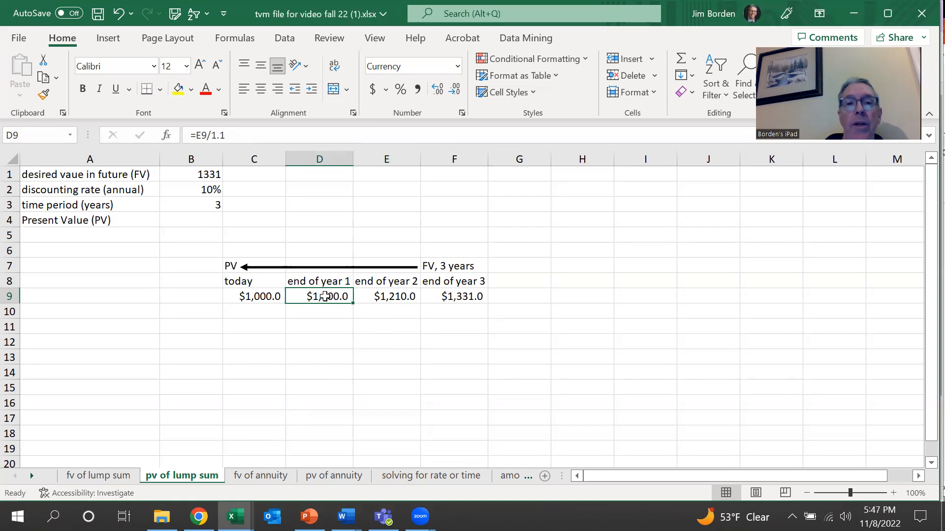
left_click(258, 295)
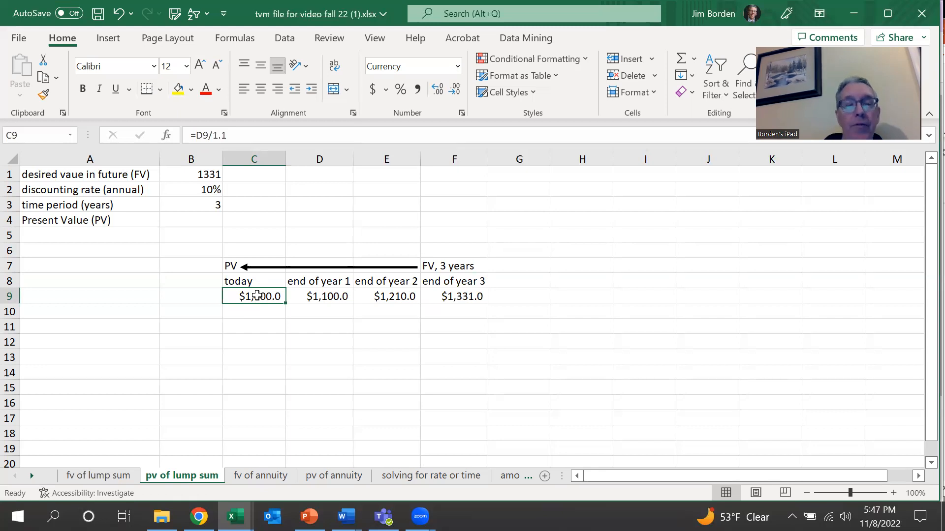
Insert the PV function from the Financial category into the Present Value cell B4
left_click(189, 218)
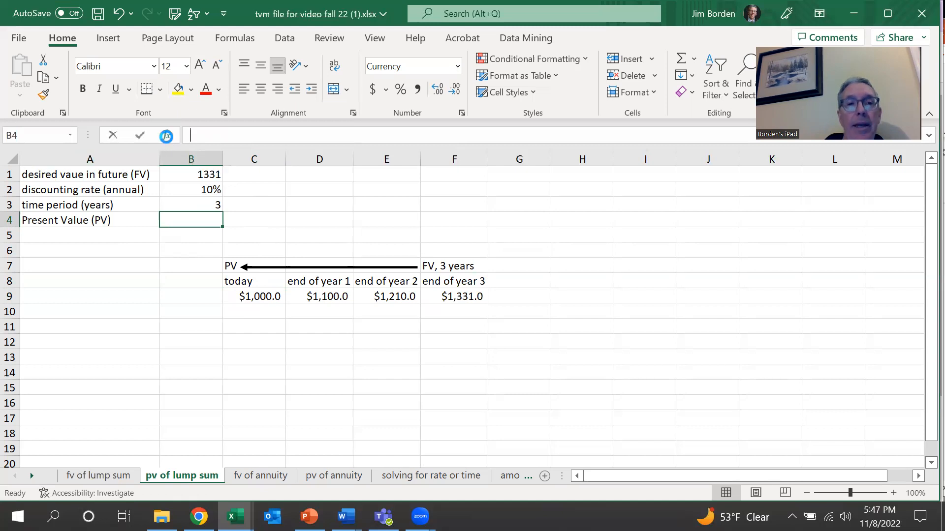
left_click(166, 137)
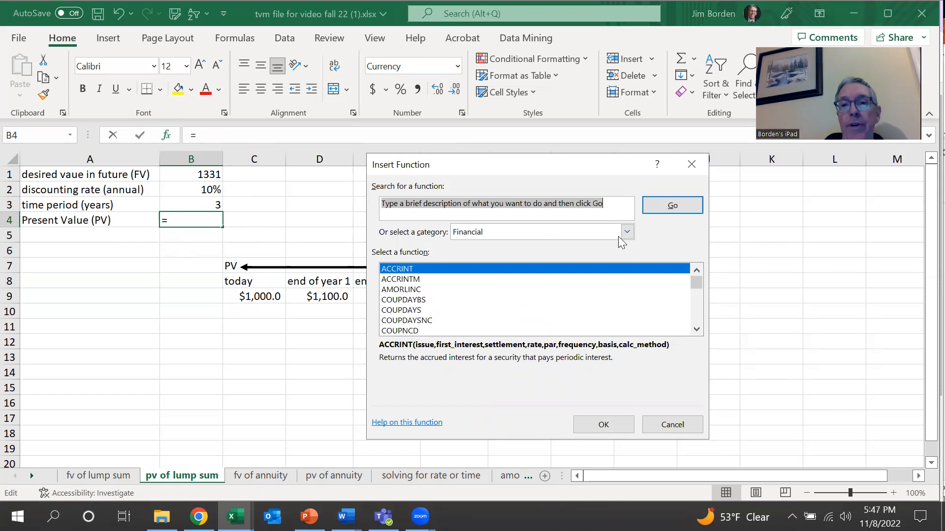
left_click_drag(696, 284, 697, 309)
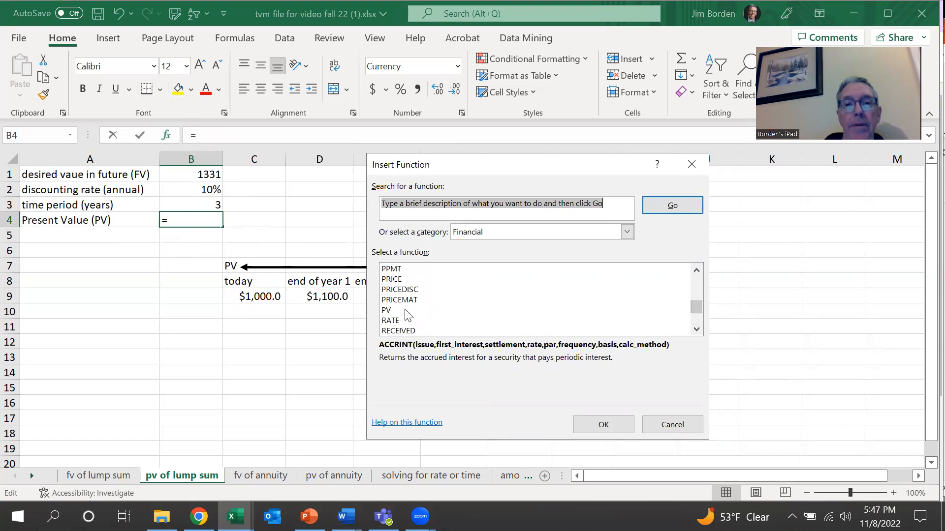
double_click(405, 311)
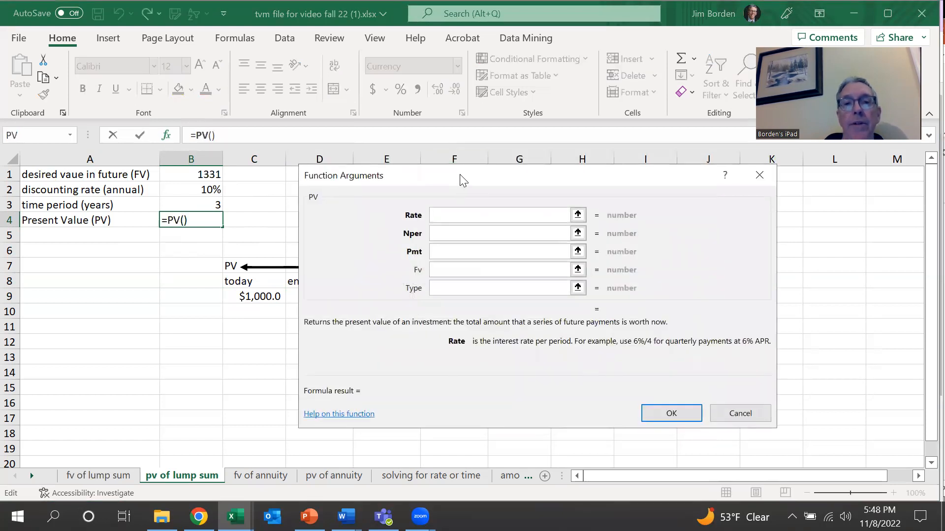
Set the PV function's Rate argument to B2 and its Nper argument to B3
left_click_drag(462, 179, 486, 114)
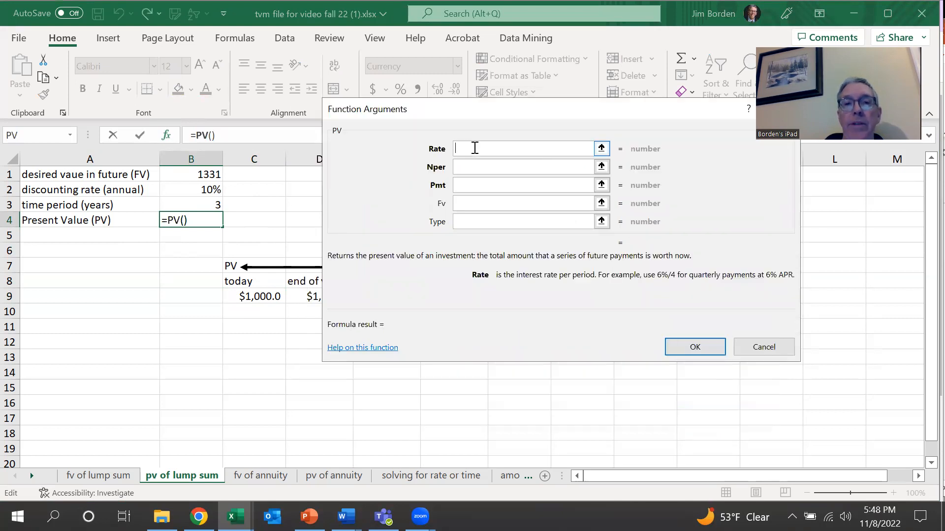
left_click(212, 188)
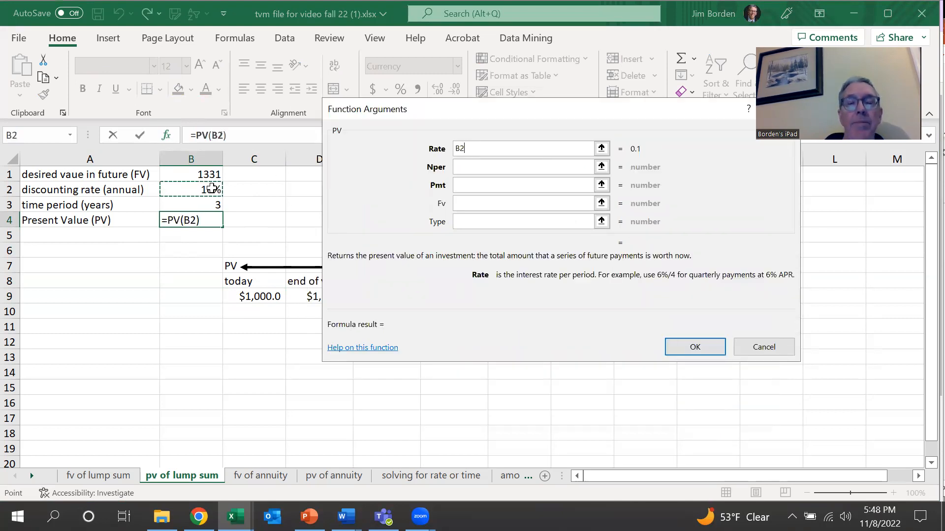
left_click(465, 166)
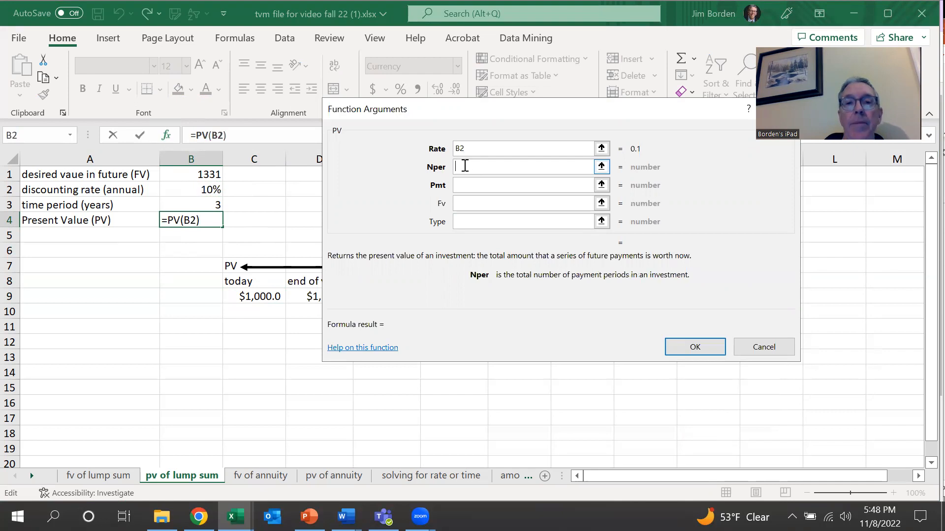
left_click(211, 205)
Leave Pmt empty, set Fv to -B1, and complete the formula =PV(B2,B3,,-B1) in B4
left_click(472, 185)
left_click(469, 203)
left_click(470, 203)
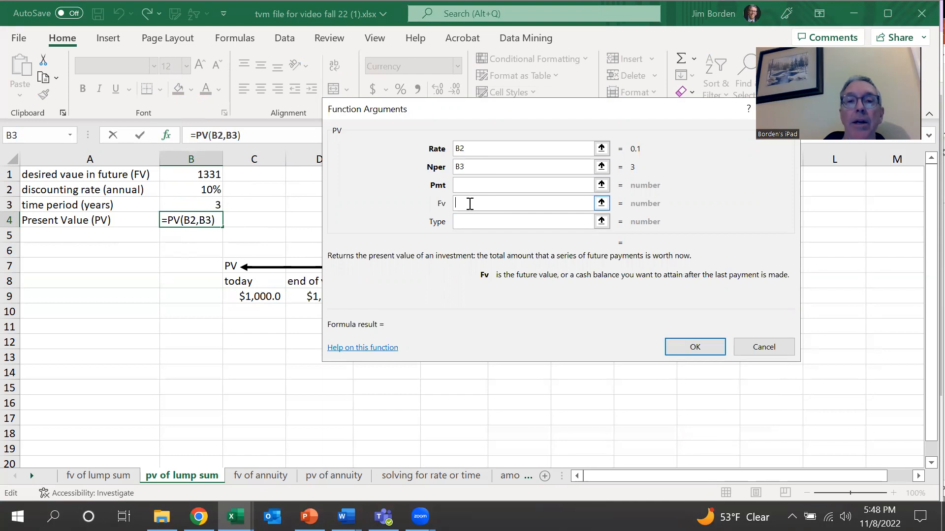
type("-")
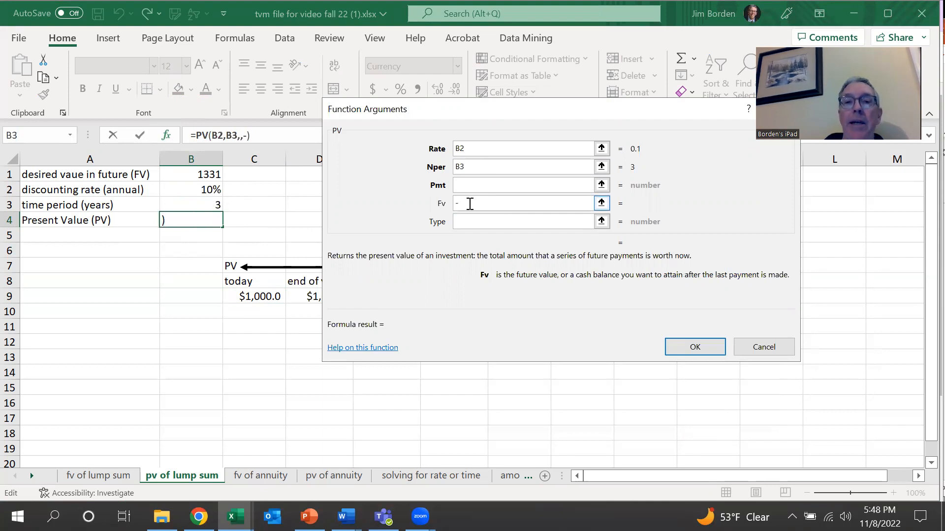
left_click(209, 174)
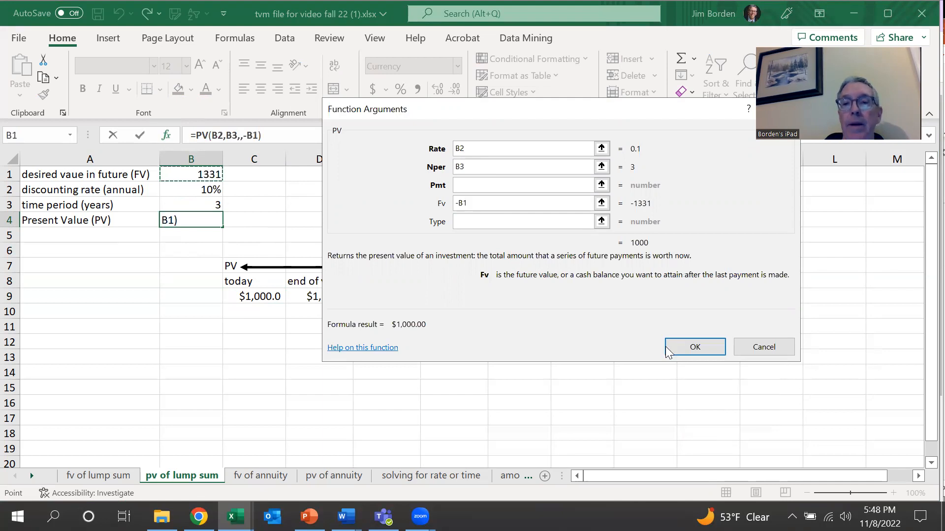
left_click(682, 348)
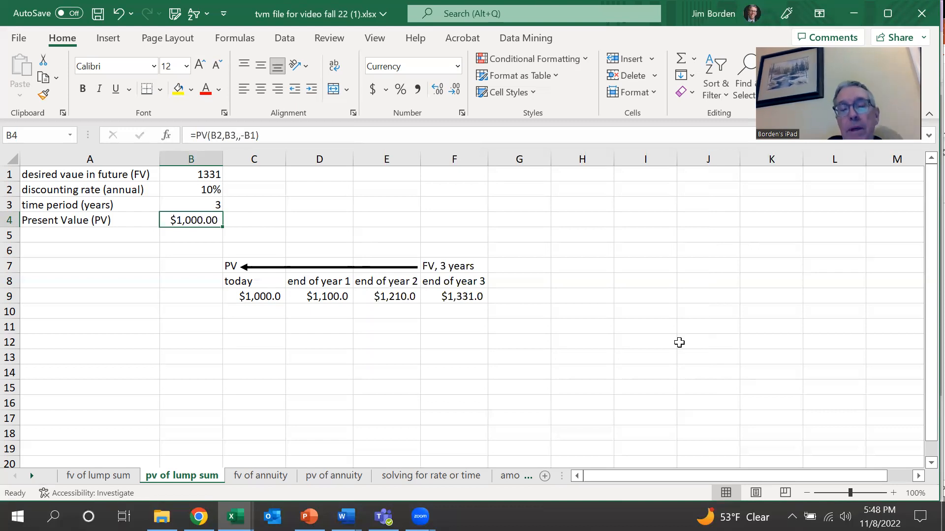
Review the ordinary annuity and annuity due headings on the fv of annuity sheet, plus the ordinary annuity's time period and first payment in F4
left_click(264, 476)
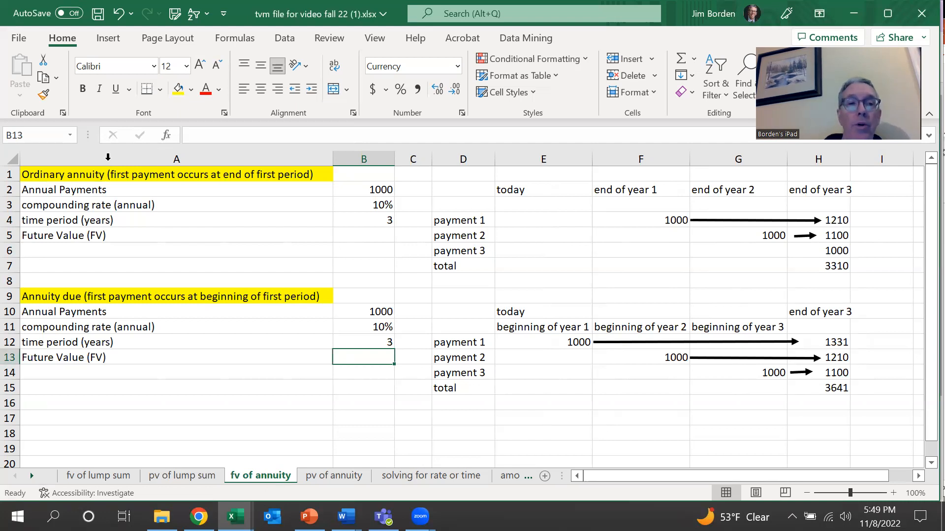
left_click(87, 177)
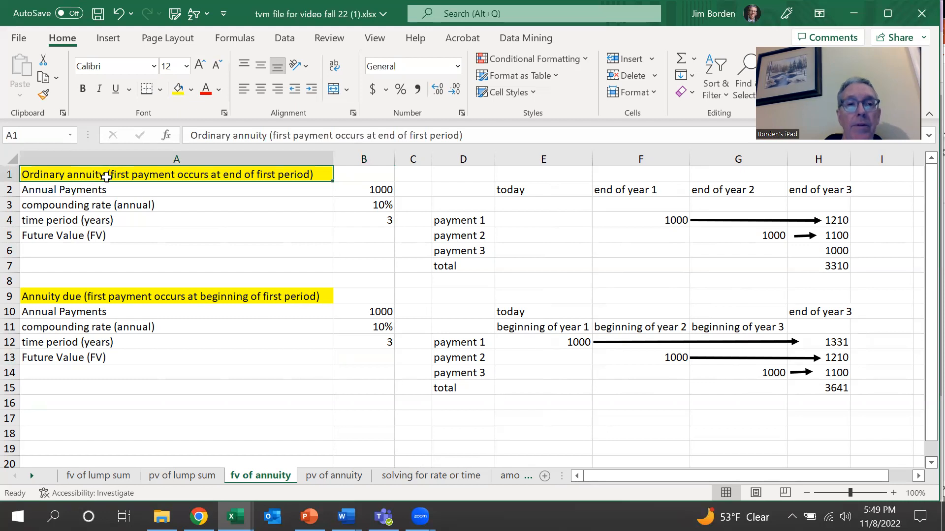
left_click(92, 297)
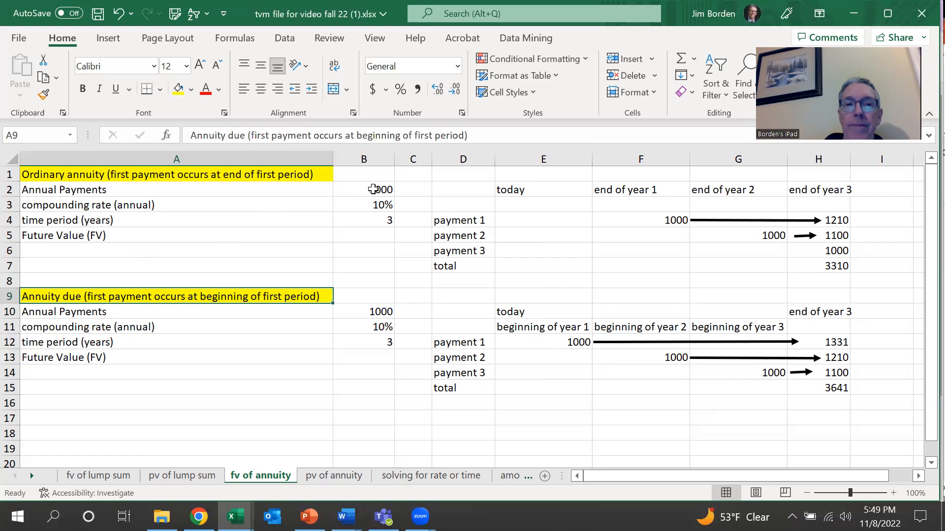
left_click(372, 222)
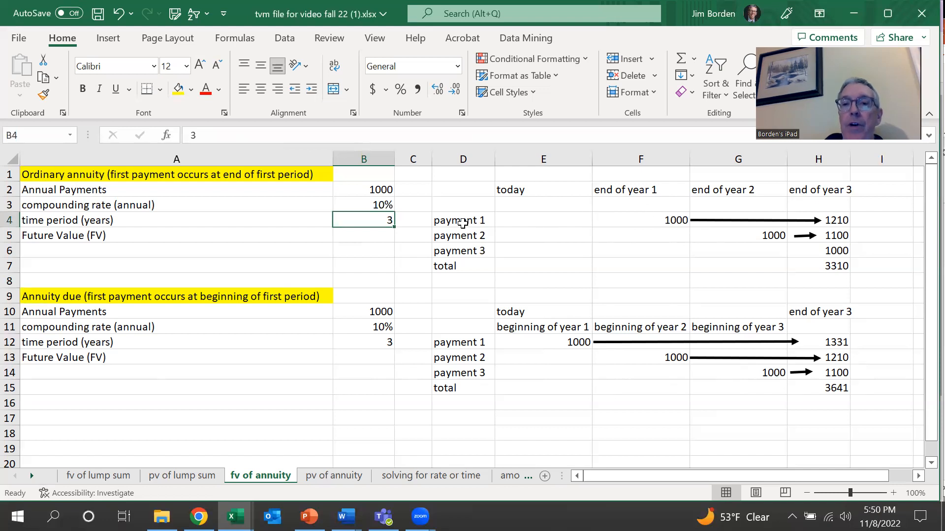
left_click(627, 220)
left_click_drag(638, 197, 638, 222)
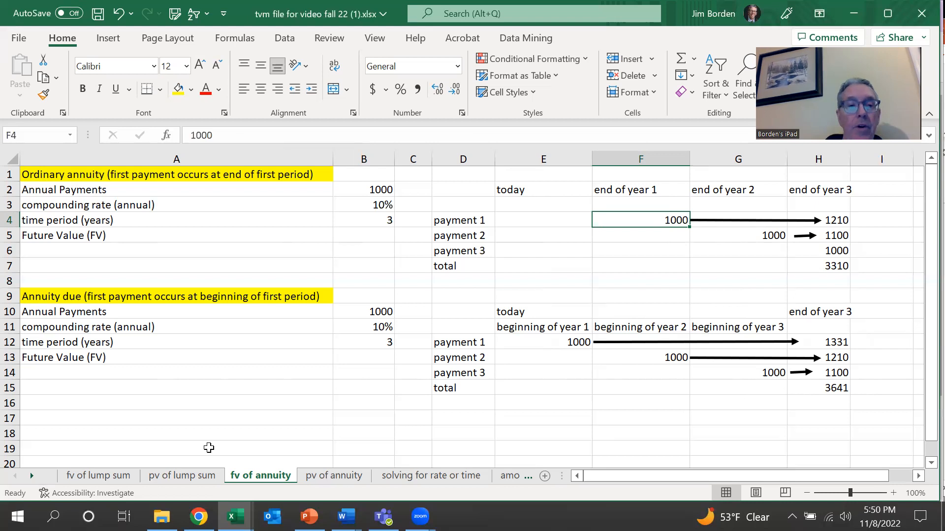
Check the two-year compounding in E8 on the fv of lump sum sheet, and inspect the ordinary annuity total in H7 on fv of annuity
left_click(119, 473)
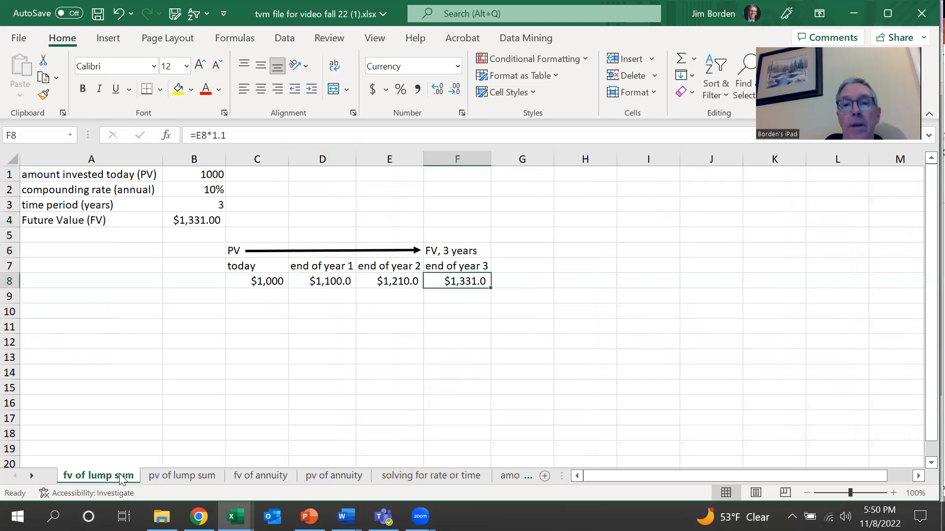
left_click(392, 285)
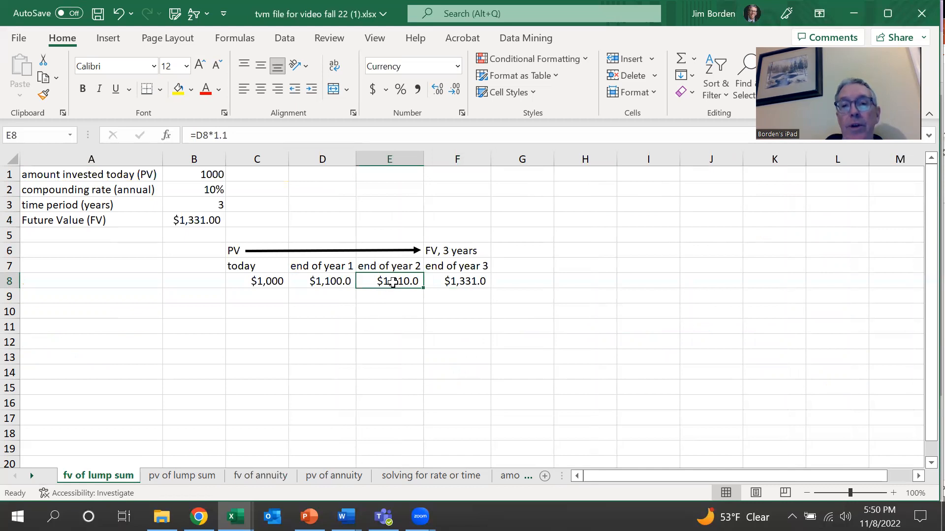
left_click(265, 474)
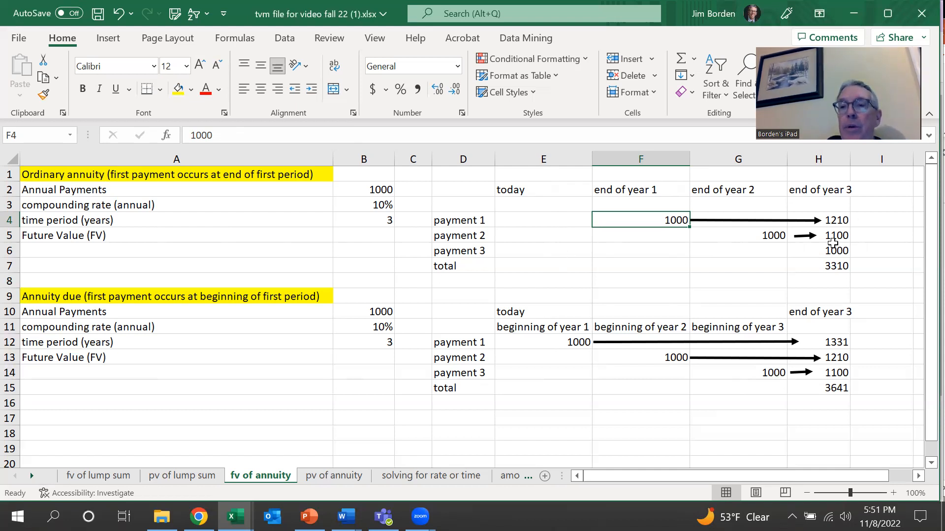
left_click(834, 268)
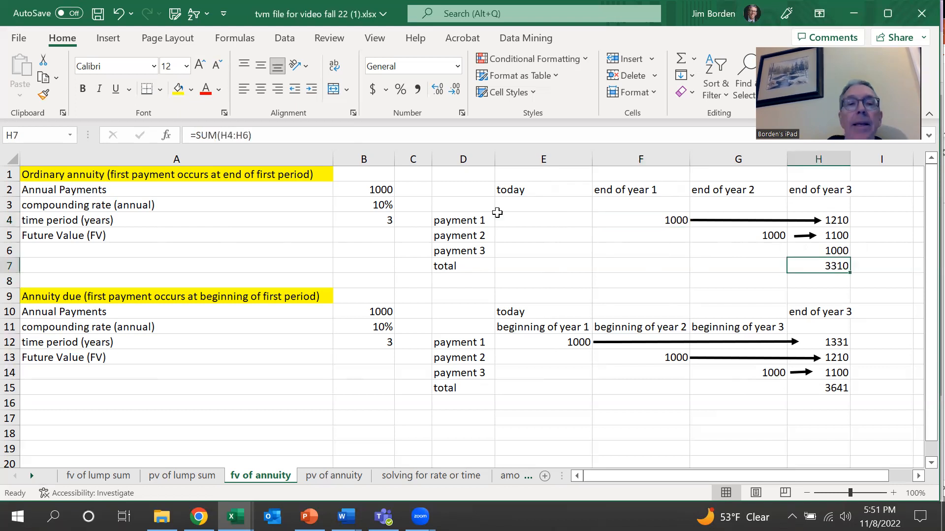
Insert the FV function from the Financial category into the ordinary annuity's Future Value cell B5 on the fv of annuity sheet
left_click(363, 236)
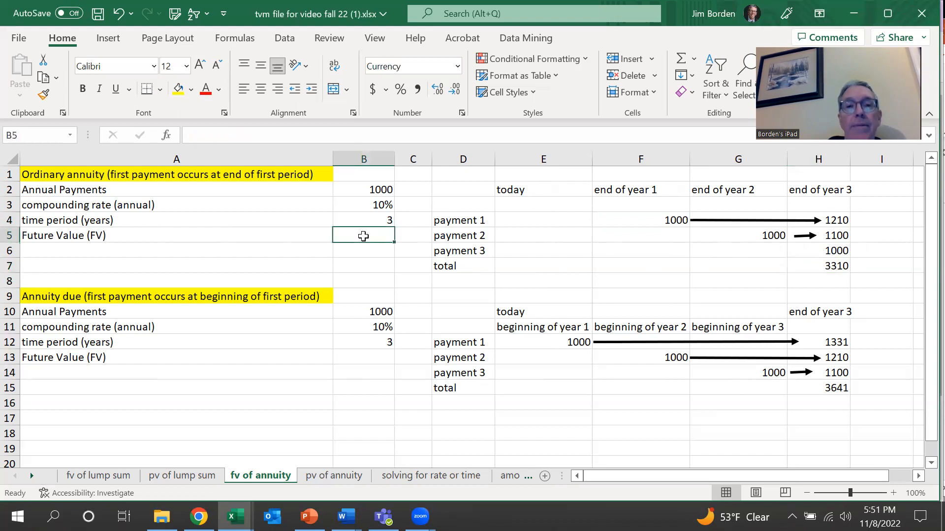
left_click(165, 137)
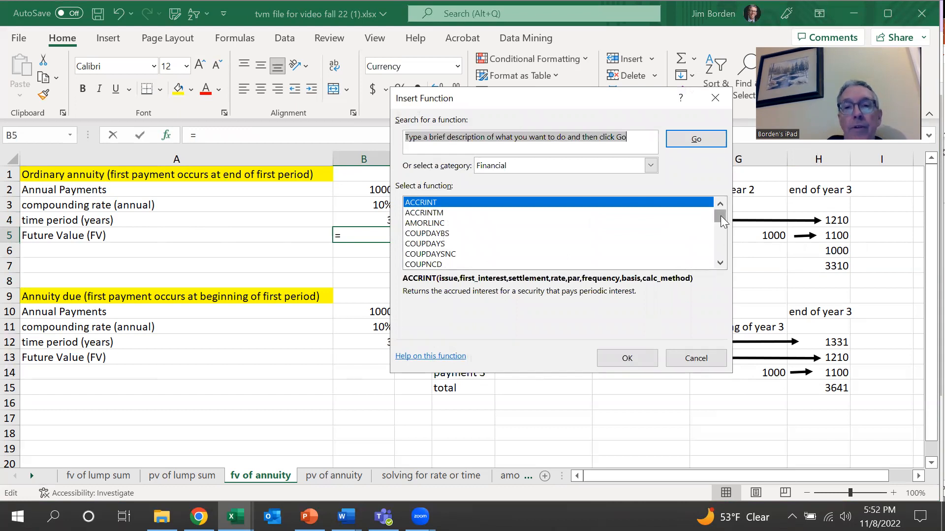
left_click_drag(721, 216, 511, 246)
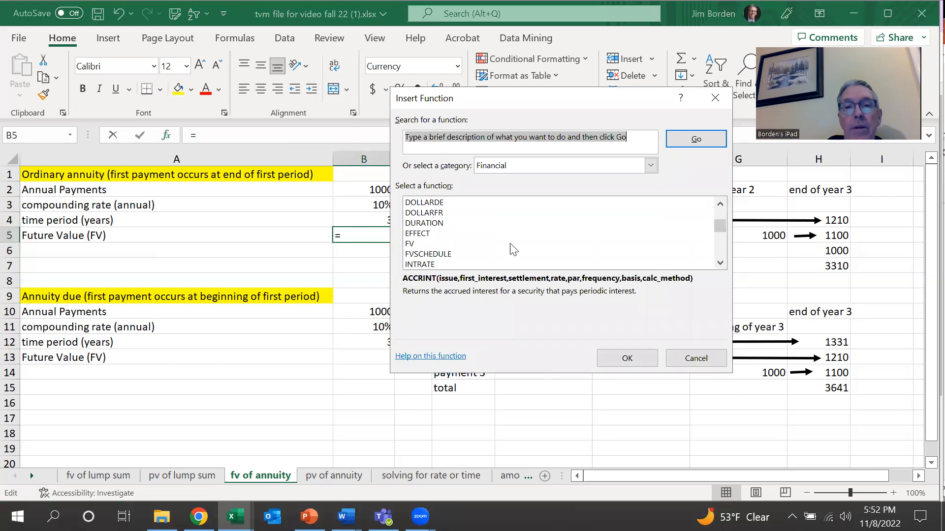
left_click(510, 244)
double_click(509, 243)
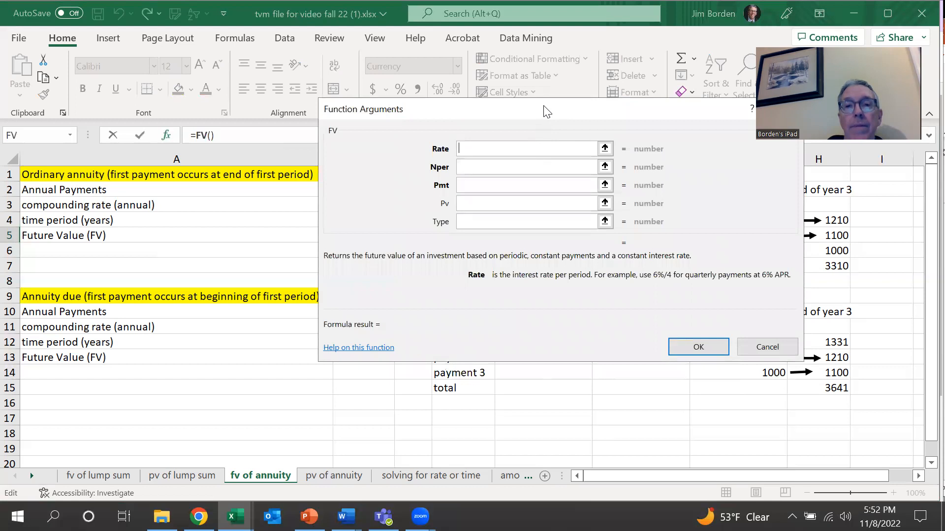
Fill in the ordinary annuity's FV arguments with Rate B3, Nper B5 and Pmt -B2
left_click(373, 202)
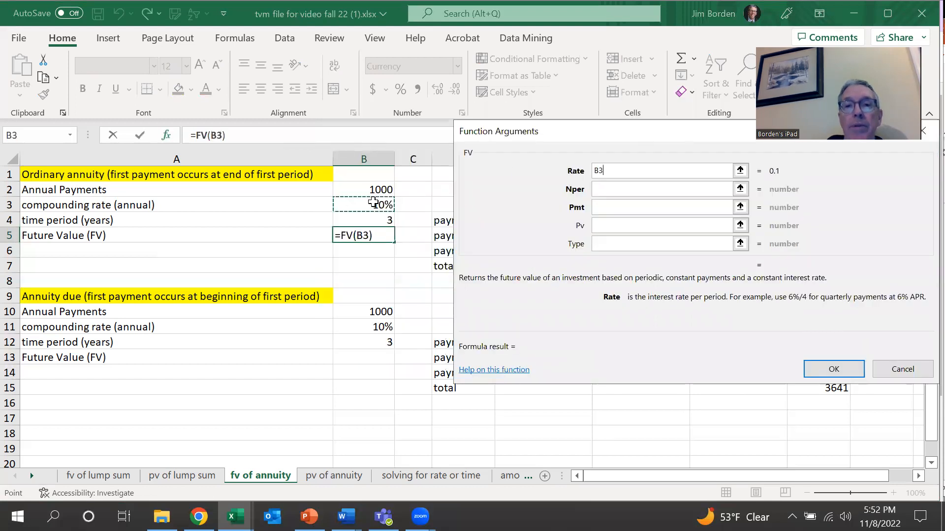
left_click(601, 184)
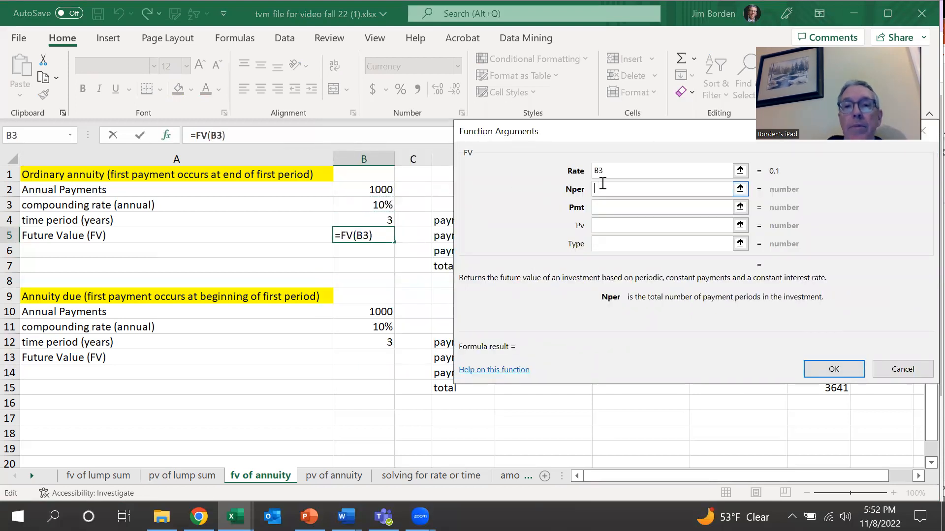
left_click(379, 231)
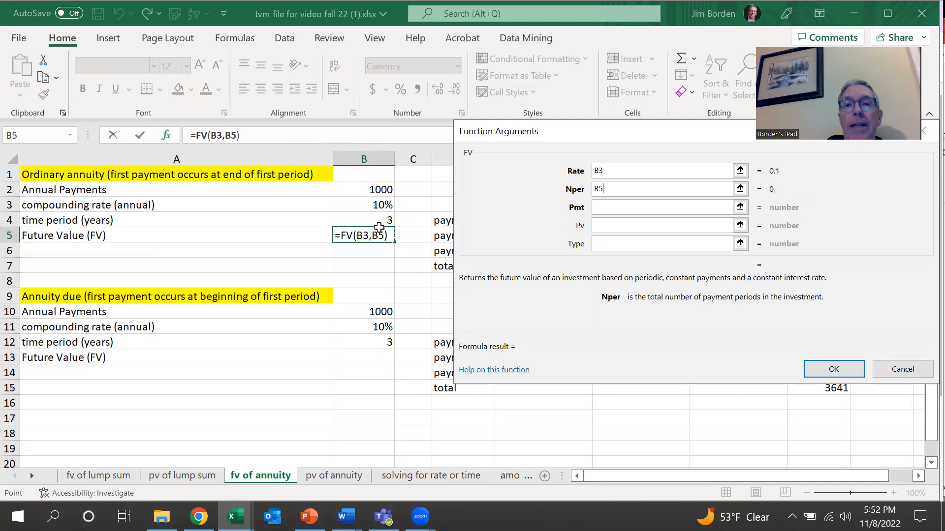
left_click(606, 205)
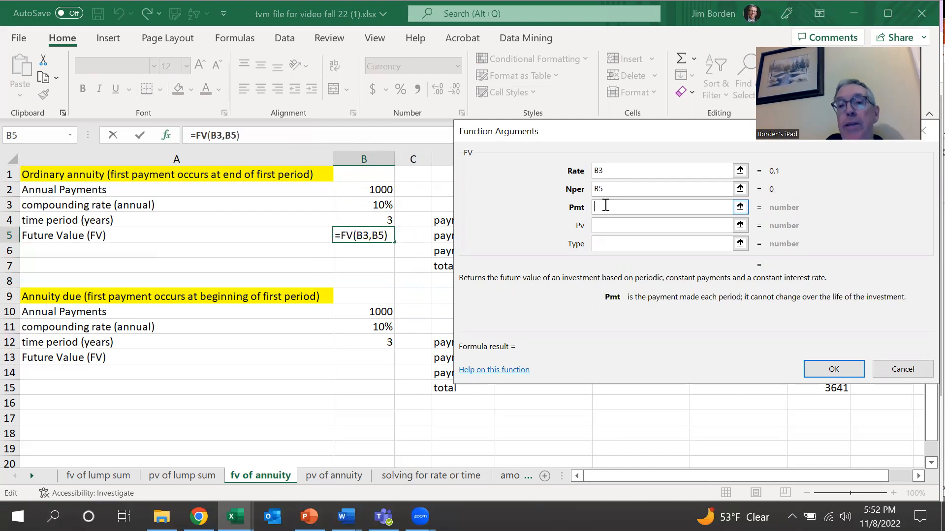
type("-")
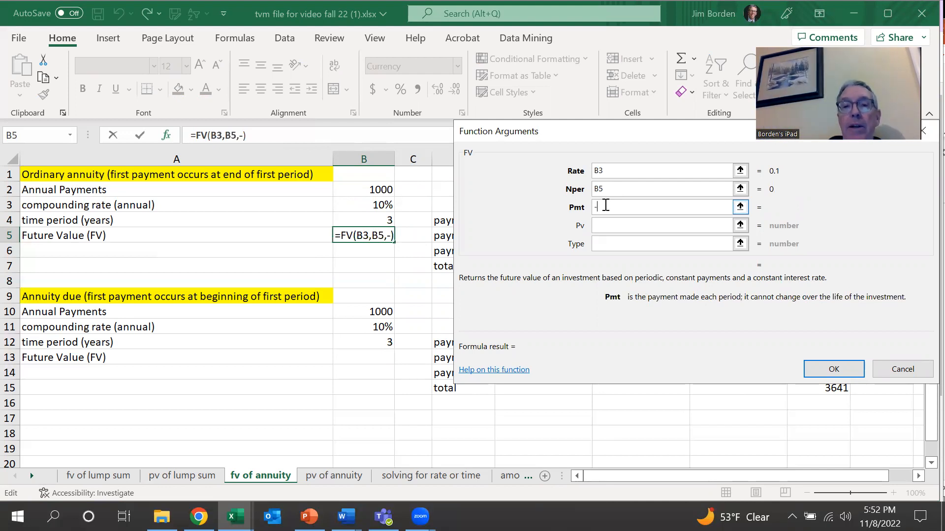
left_click(378, 189)
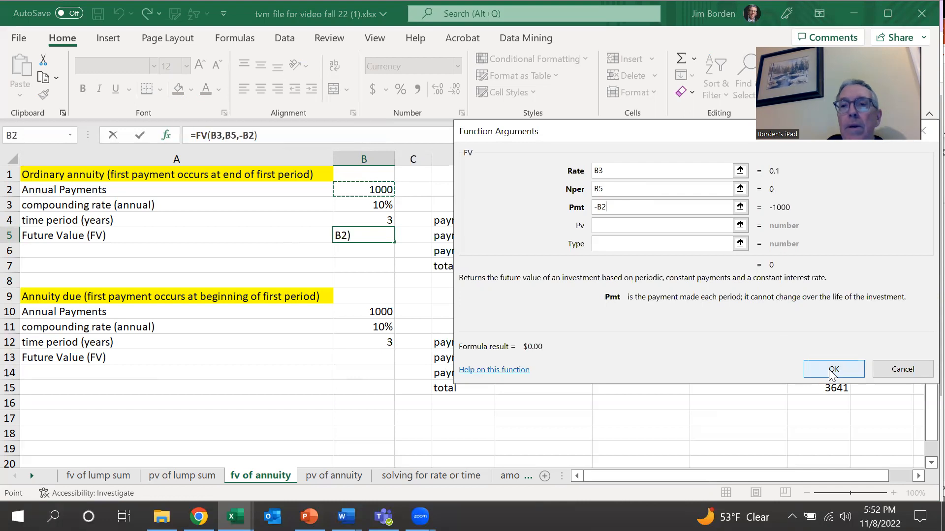
Correct the Nper argument to B4 and complete the formula =FV(B3,B4,-B2) in B5
left_click(617, 188)
key("BackSpace")
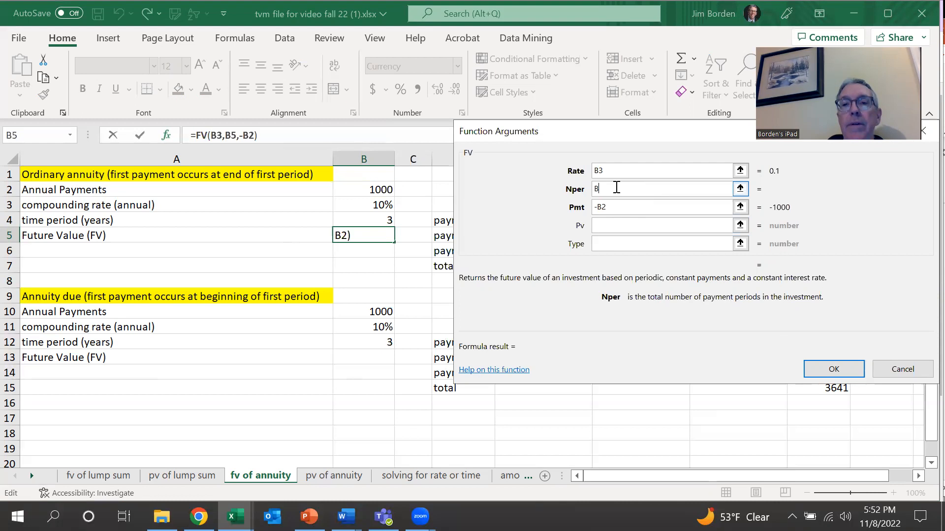
type("+")
left_click(370, 220)
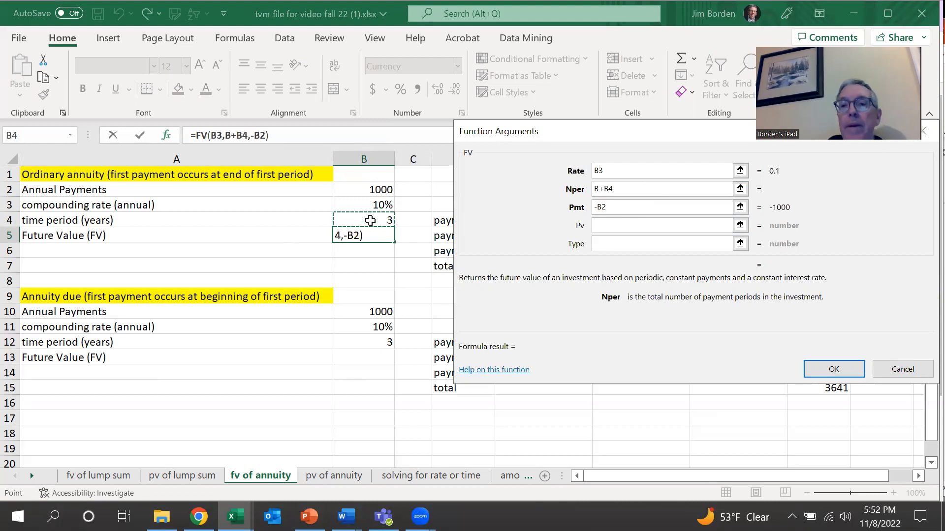
left_click(632, 207)
left_click(631, 189)
key("BackSpace")
key("BackSpace")
key("BackSpace")
key("BackSpace")
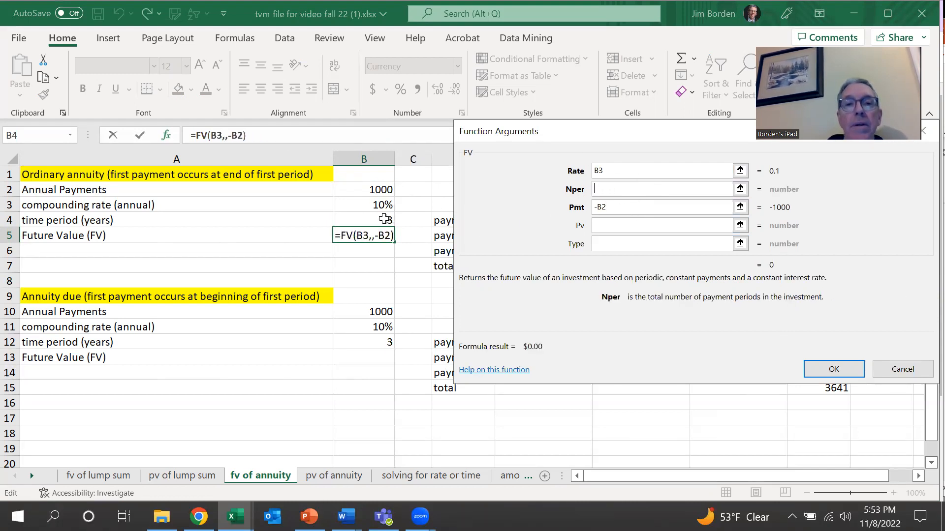
left_click(384, 219)
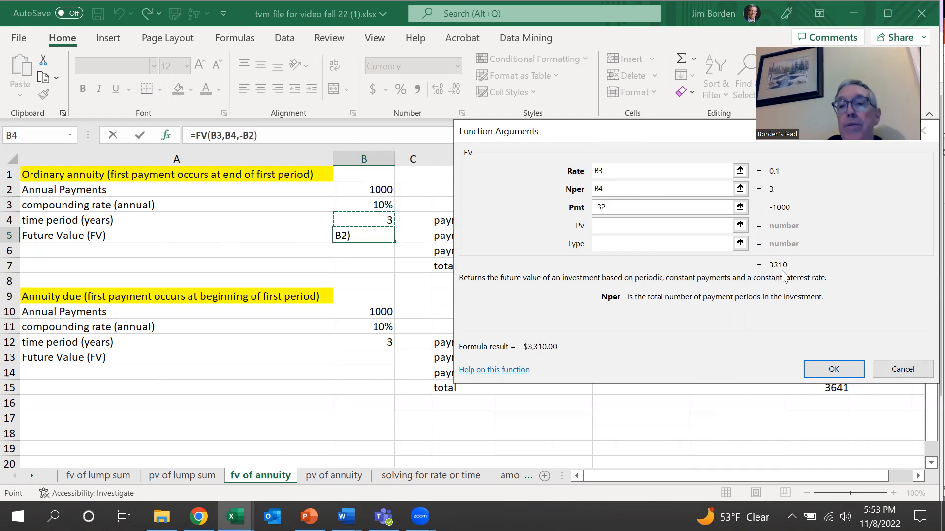
left_click(833, 373)
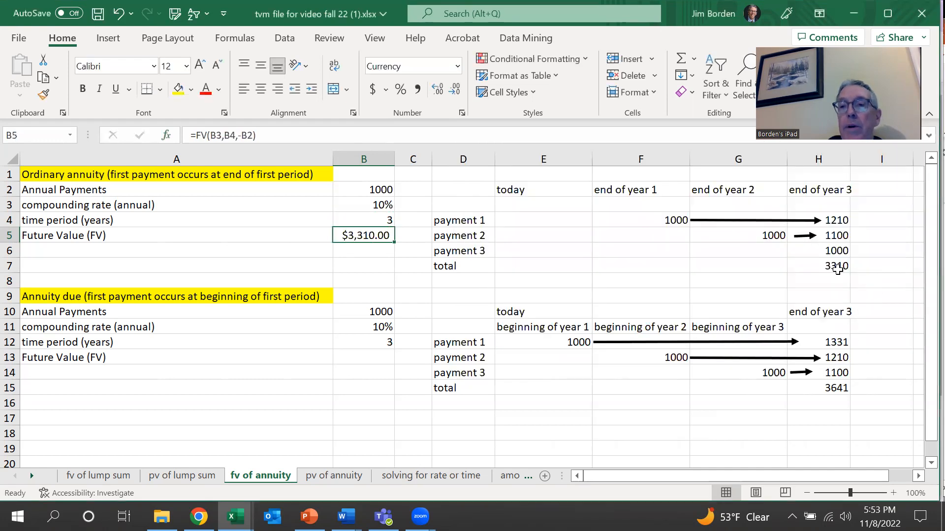
Check the ordinary annuity total in H7, and review the annuity due payments in E12, F13 and G14 plus the first payment's future value in H12
left_click(837, 268)
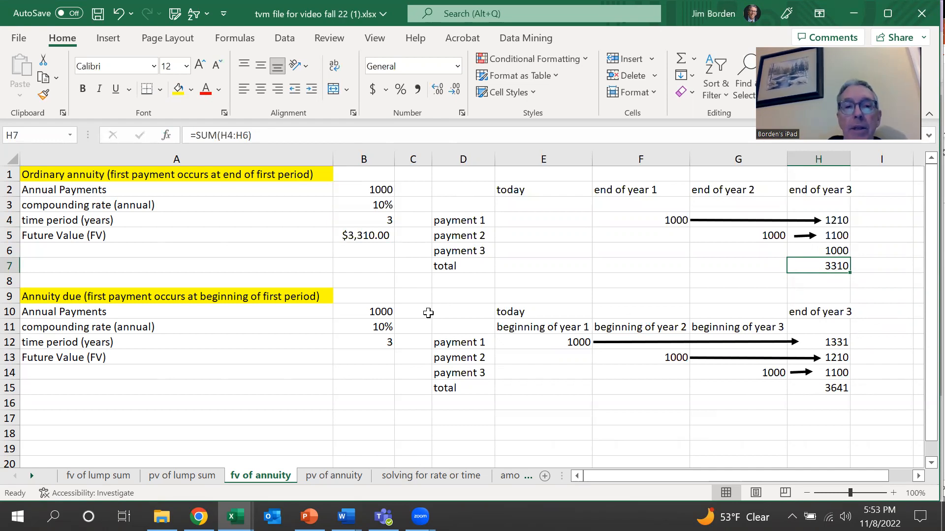
left_click(544, 342)
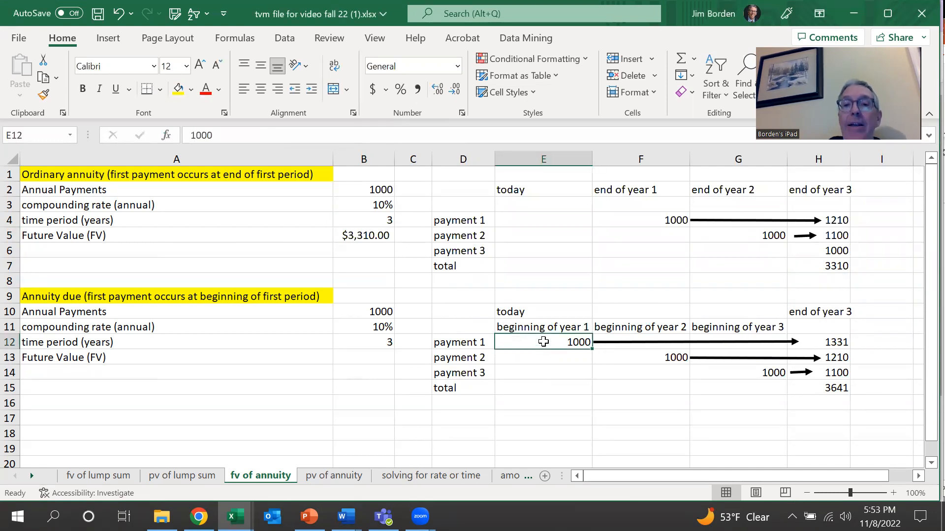
left_click(643, 359)
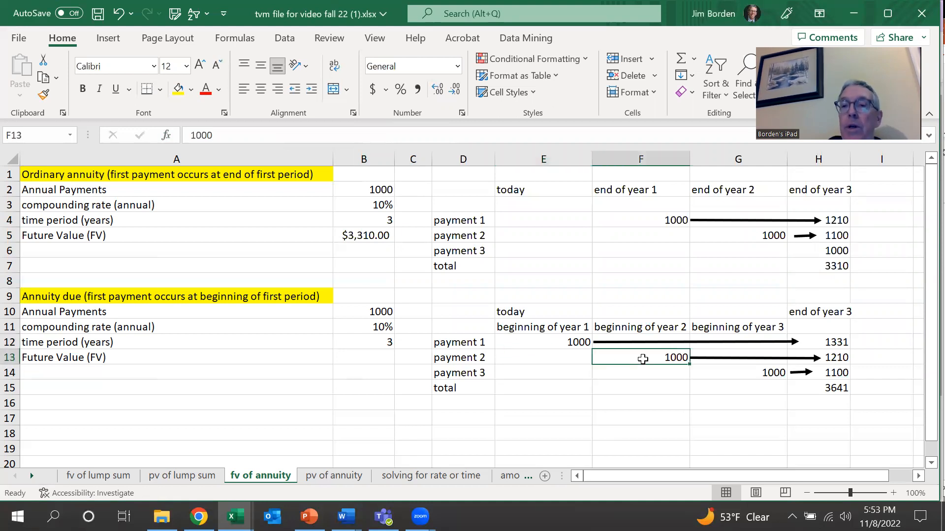
left_click(735, 374)
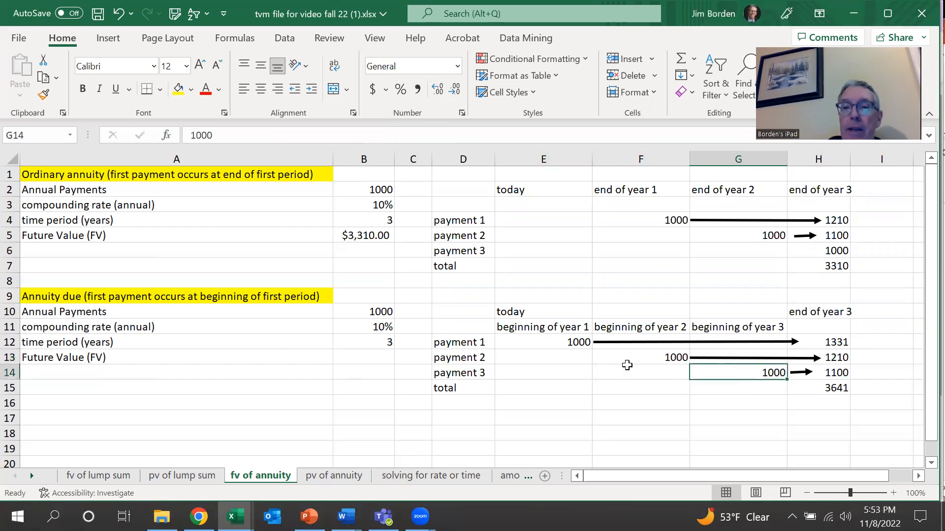
left_click(581, 346)
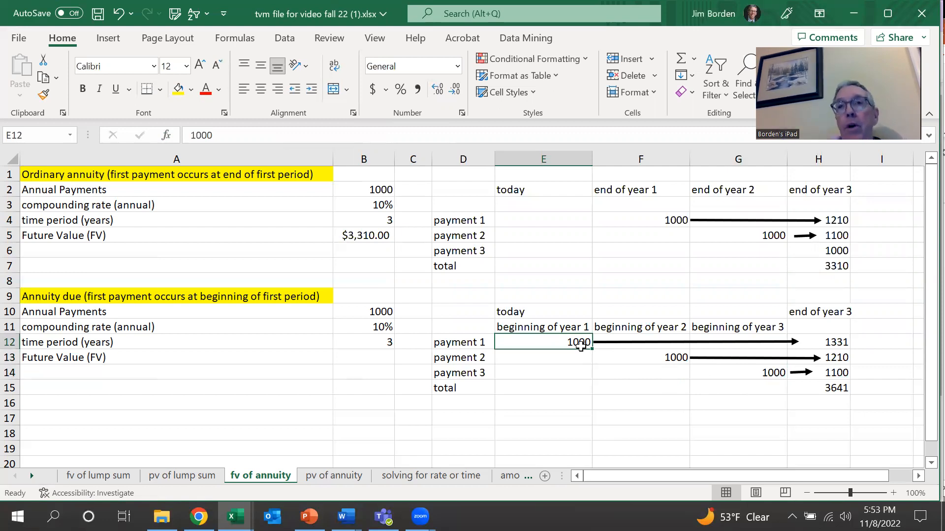
left_click(823, 342)
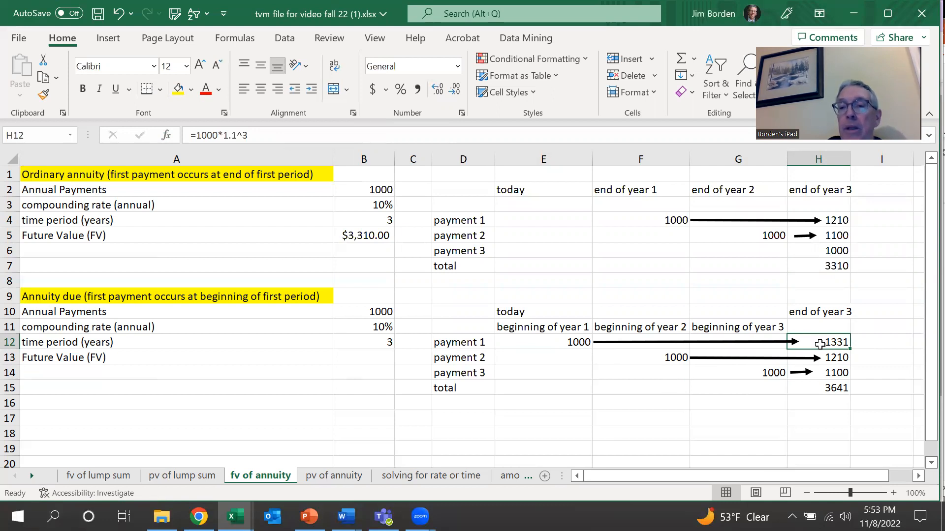
Compare the amount invested today in C8 with its three-year value in F8 on the fv of lump sum sheet
left_click(109, 476)
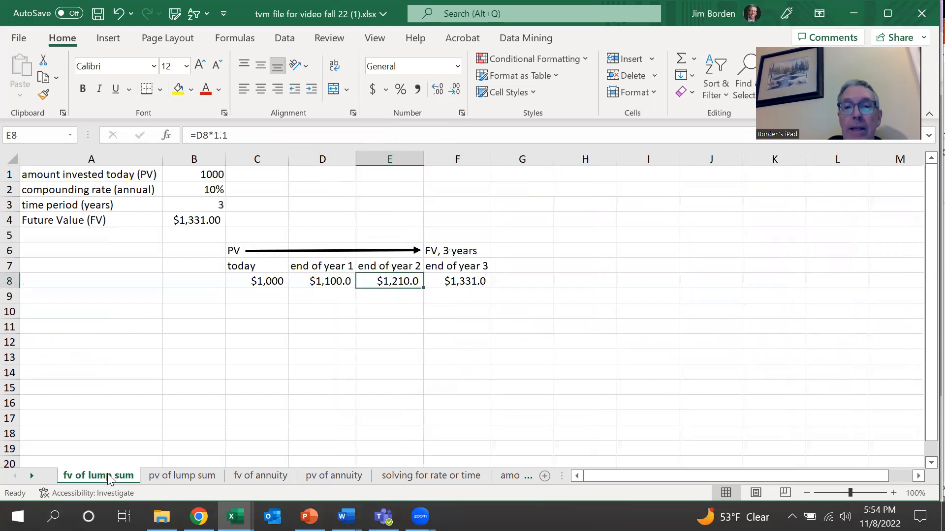
left_click(451, 287)
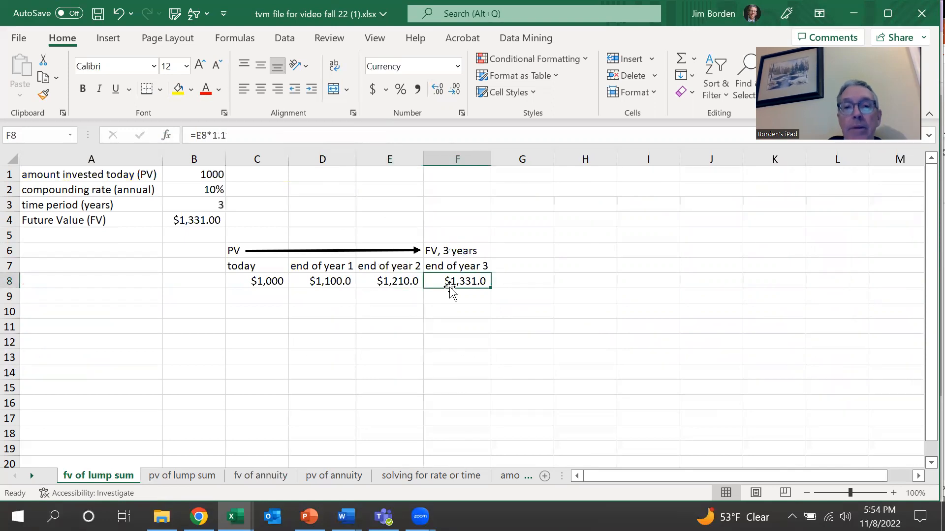
left_click(271, 281)
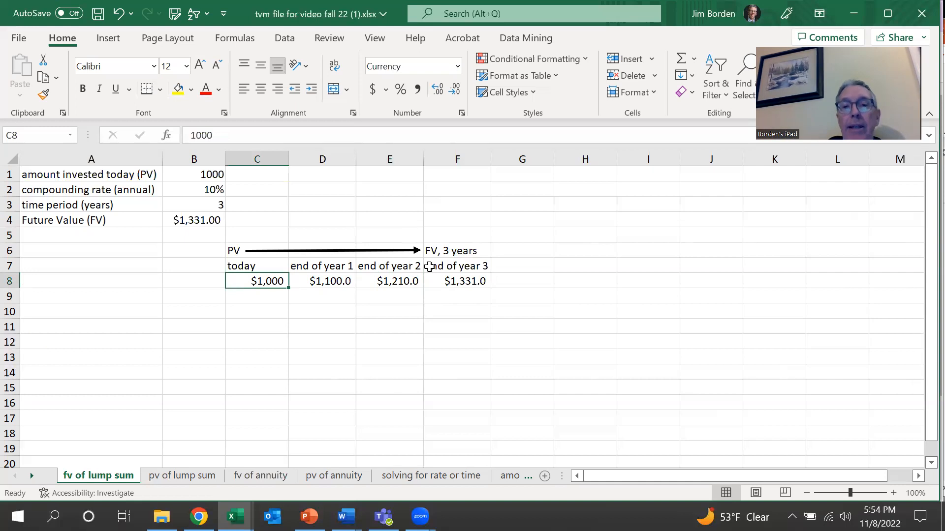
left_click(454, 278)
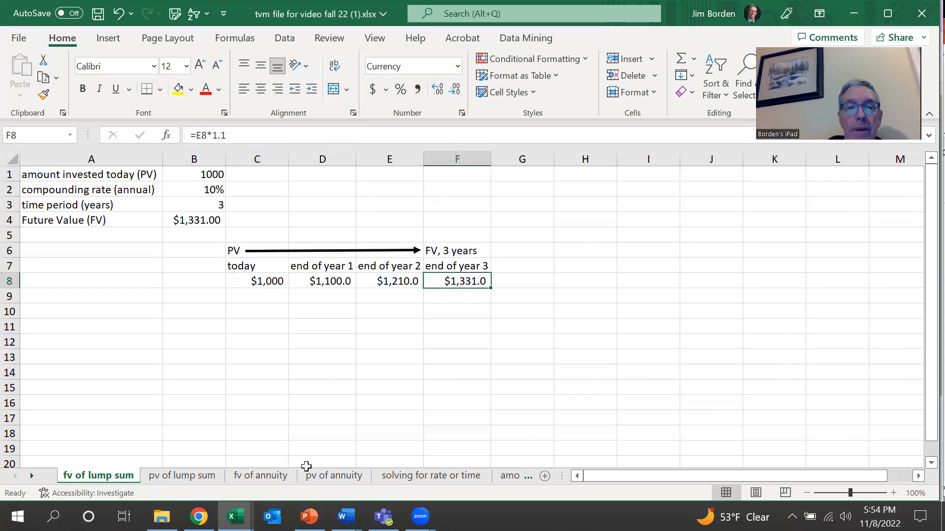
Inspect the annuity due's second payment in F13, its future value in H13 and the total in H15 on the fv of annuity sheet
left_click(272, 477)
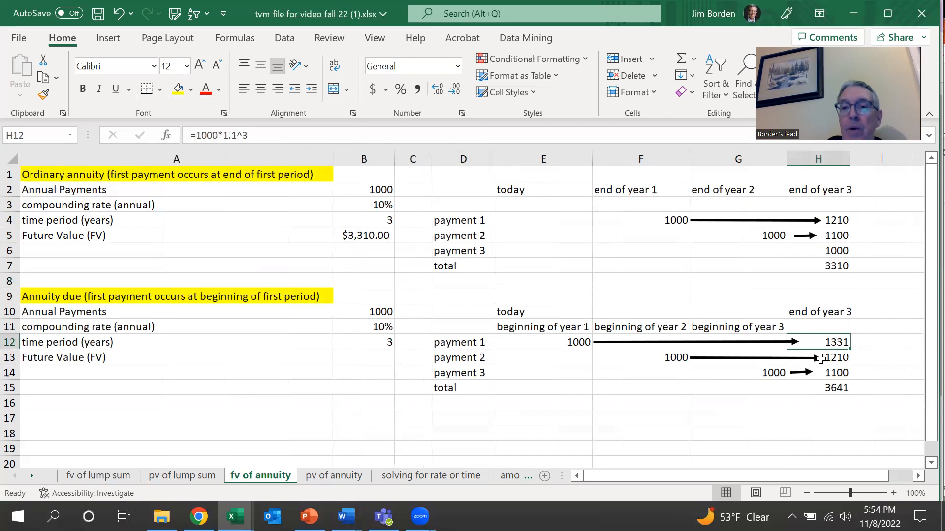
left_click(675, 359)
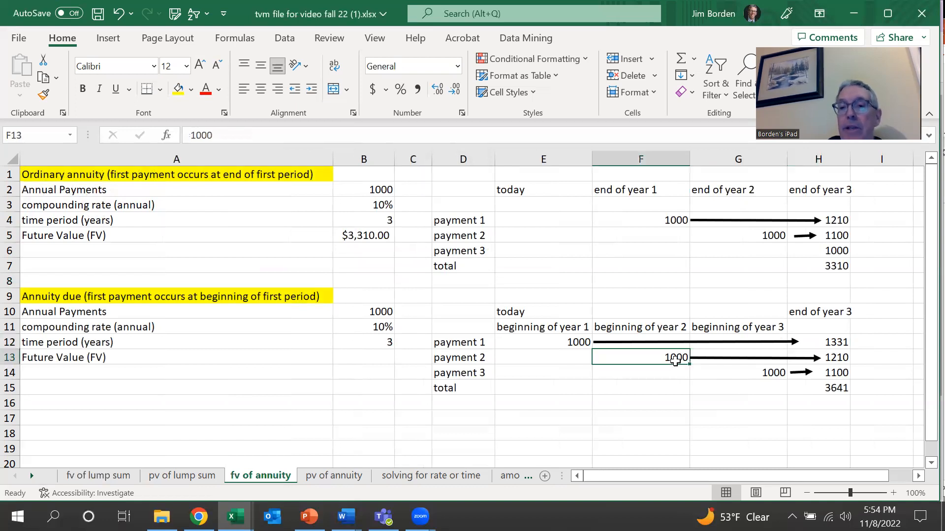
left_click(832, 357)
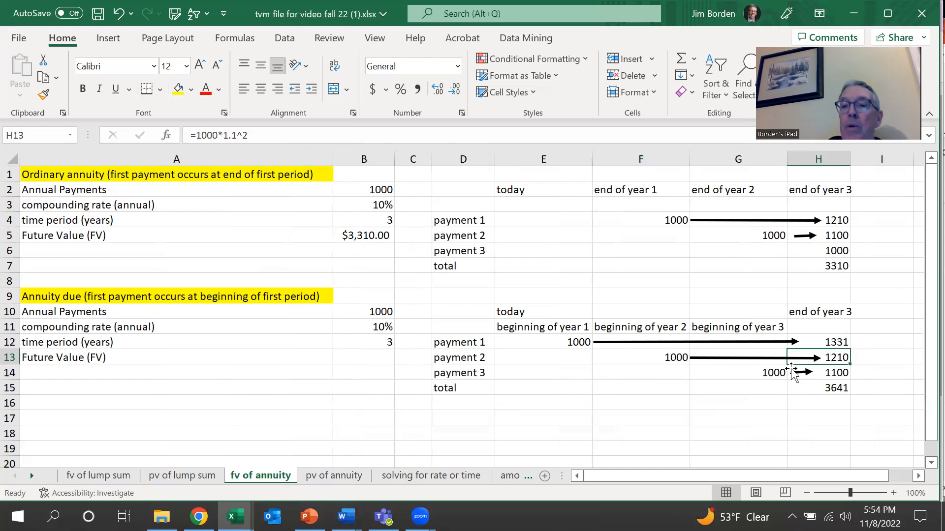
left_click(833, 391)
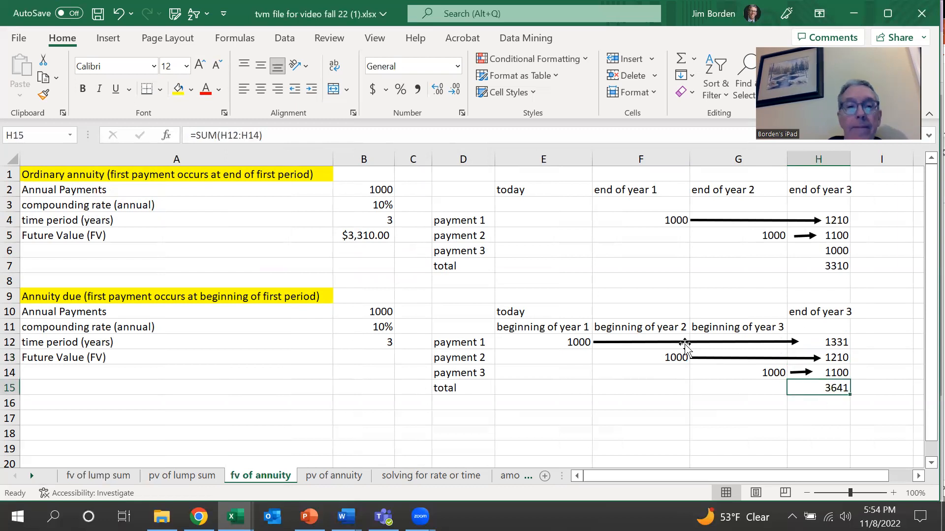
Insert the FV function from the Financial category into the annuity due's Future Value cell B13
left_click(379, 356)
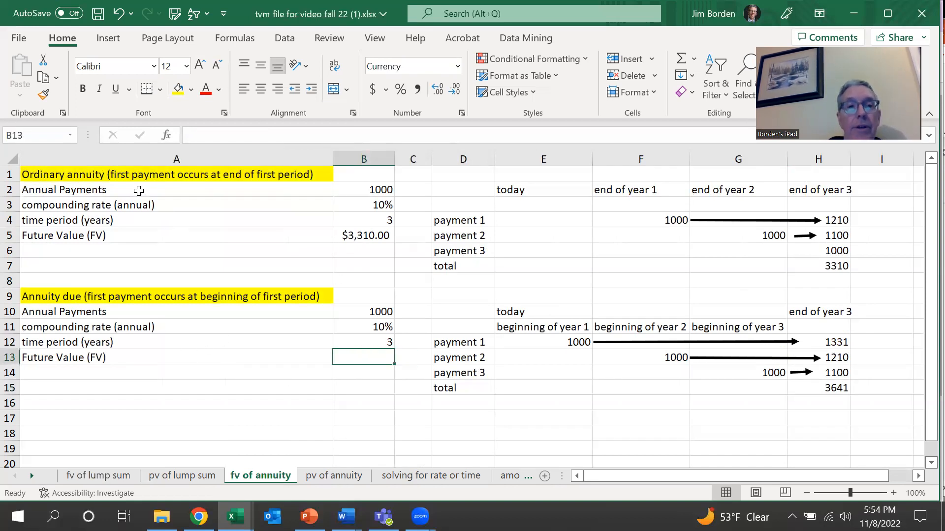
left_click(167, 137)
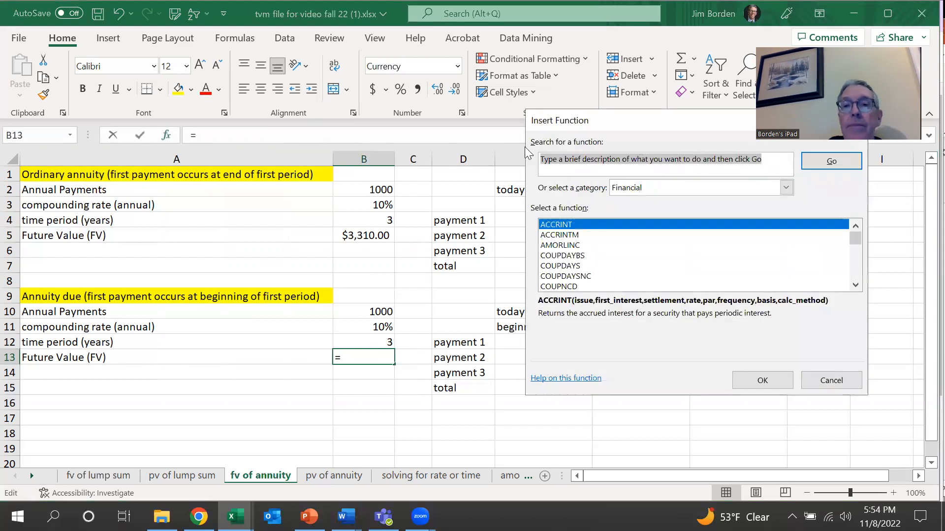
left_click_drag(851, 236, 853, 247)
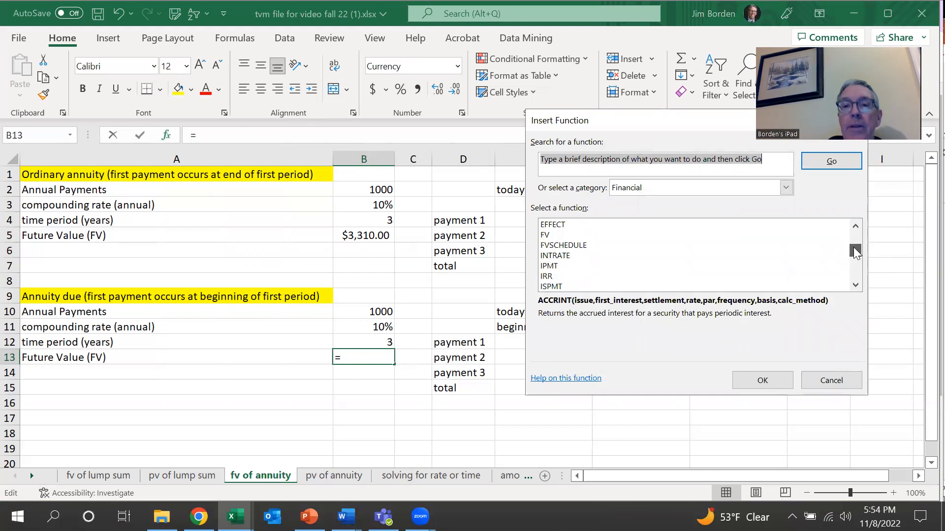
left_click(555, 239)
double_click(556, 239)
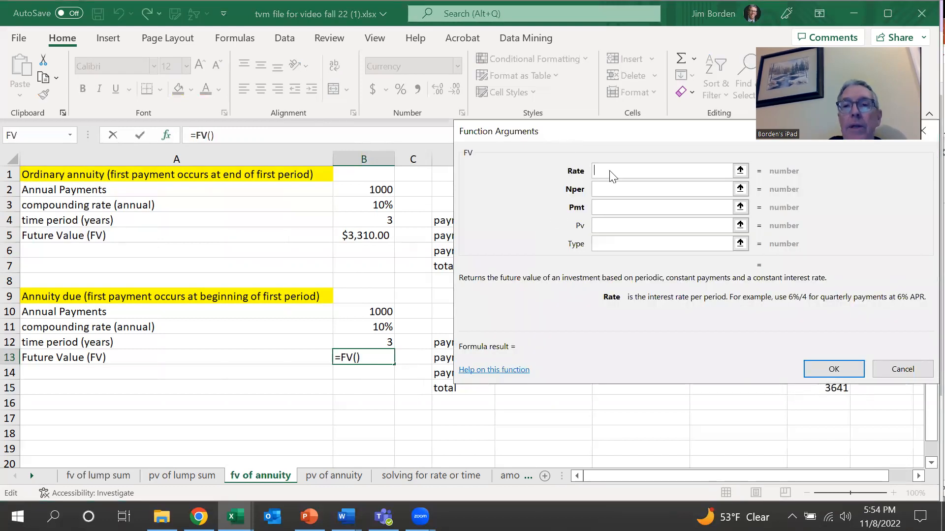
Set the annuity due's FV arguments to Rate B11, Nper B12 and Pmt -B10
left_click(375, 324)
left_click(621, 191)
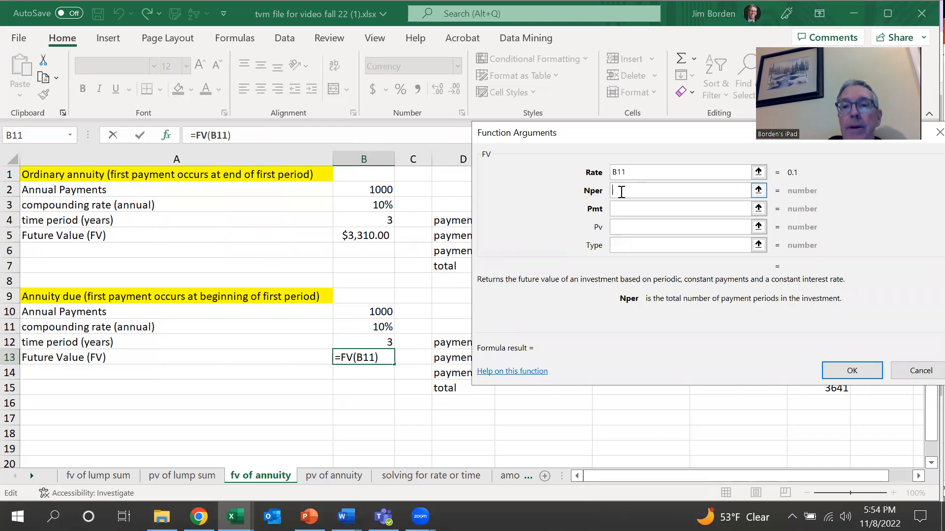
left_click(382, 342)
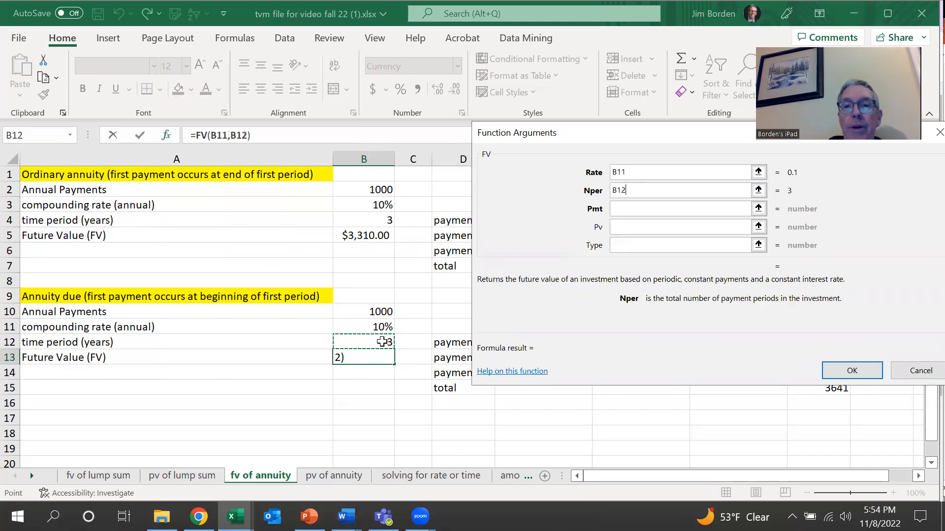
left_click(632, 209)
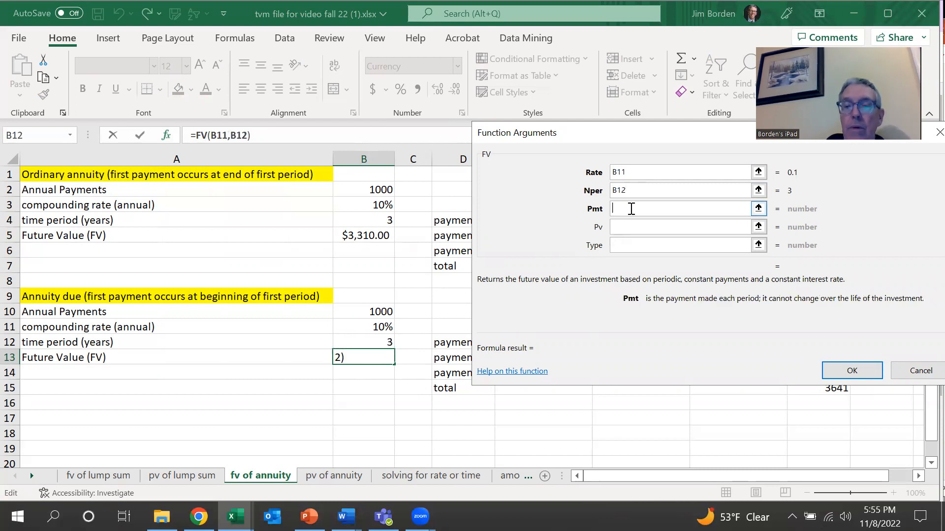
type("-")
left_click(373, 312)
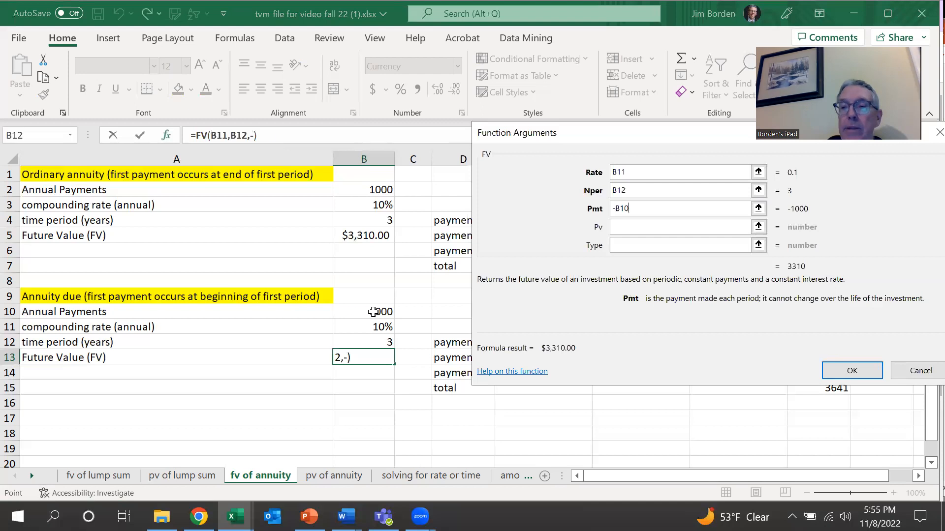
Set the FV function's Type to 1 for beginning-of-period payments and confirm the formula in B13
left_click(623, 246)
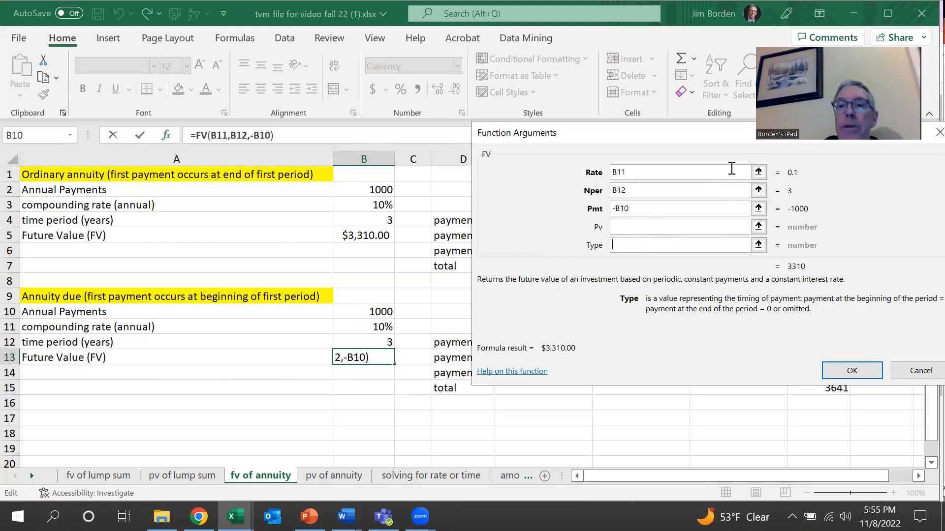
left_click_drag(729, 135, 660, 120)
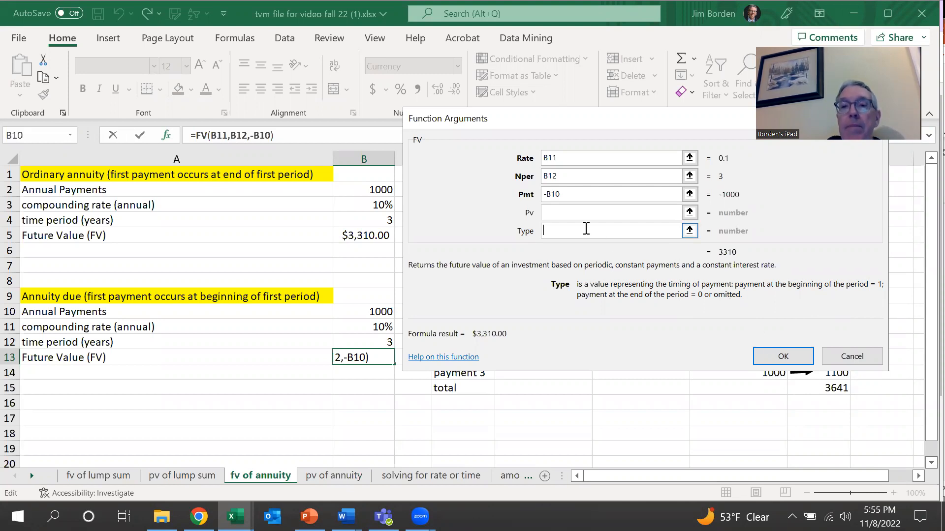
type("1")
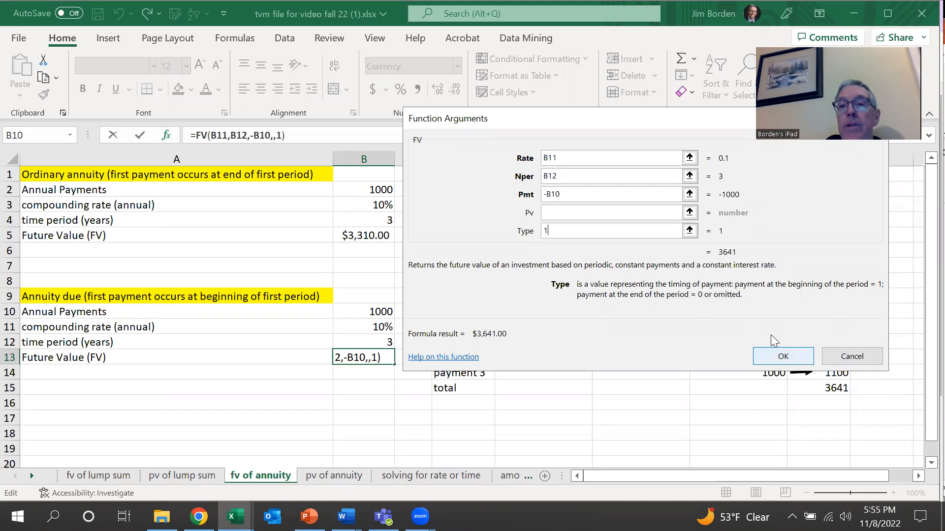
left_click(774, 364)
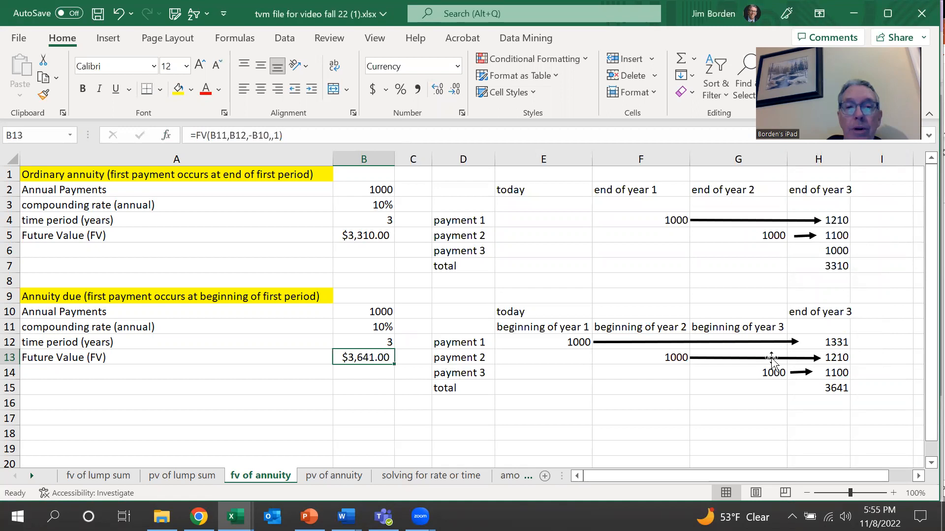
On the pv of annuity sheet, review the ordinary annuity's time period, payments F4 and G5, discounting formulas in E4:E6 and total in E7
left_click(330, 476)
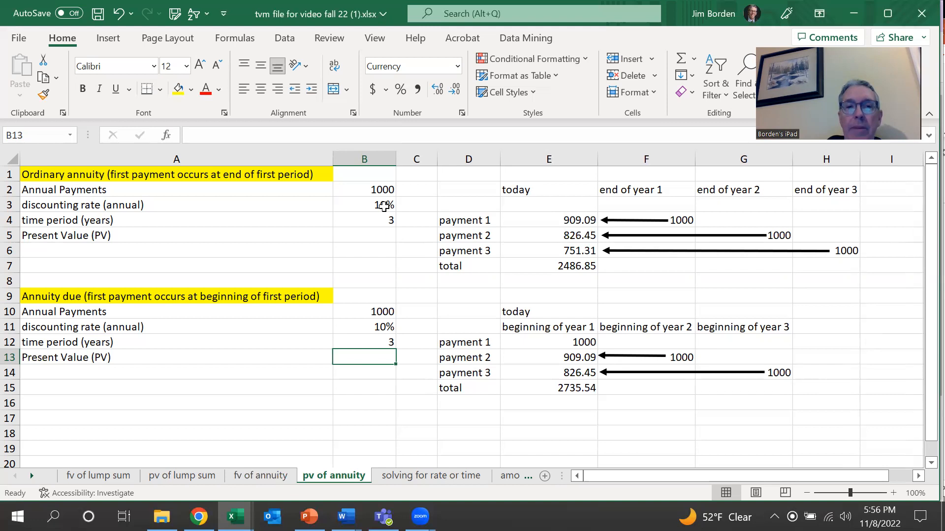
left_click(380, 224)
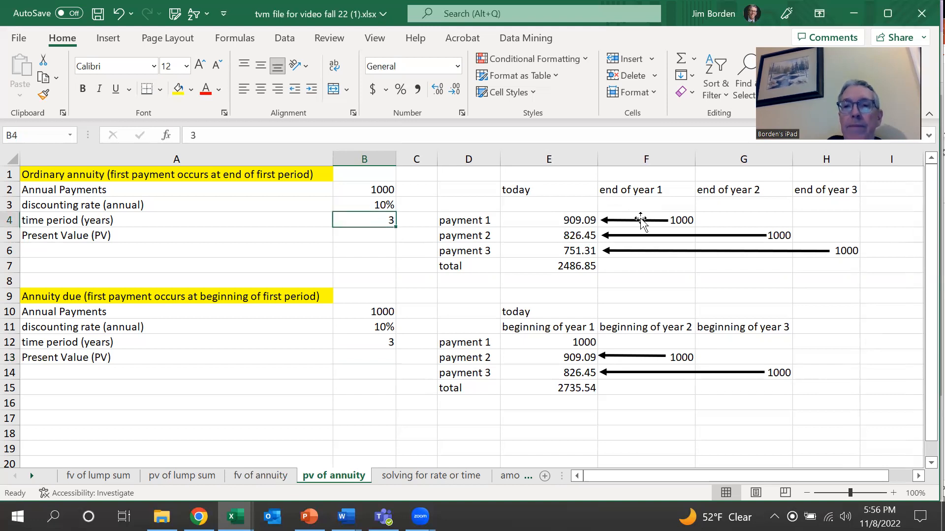
left_click(677, 220)
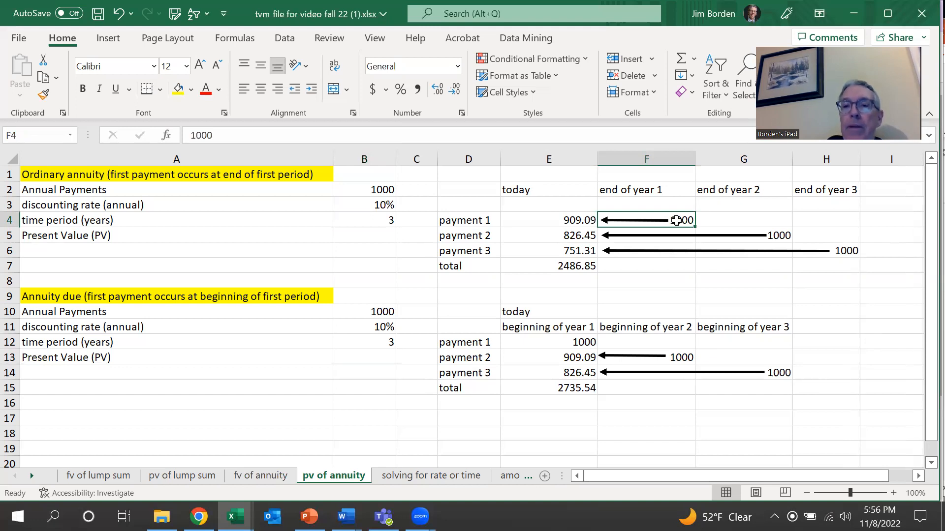
left_click(578, 225)
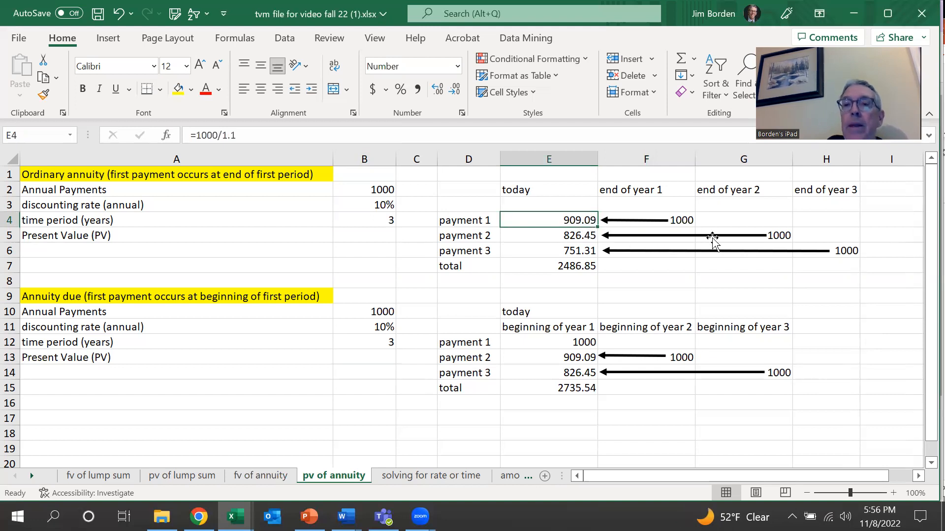
left_click(779, 235)
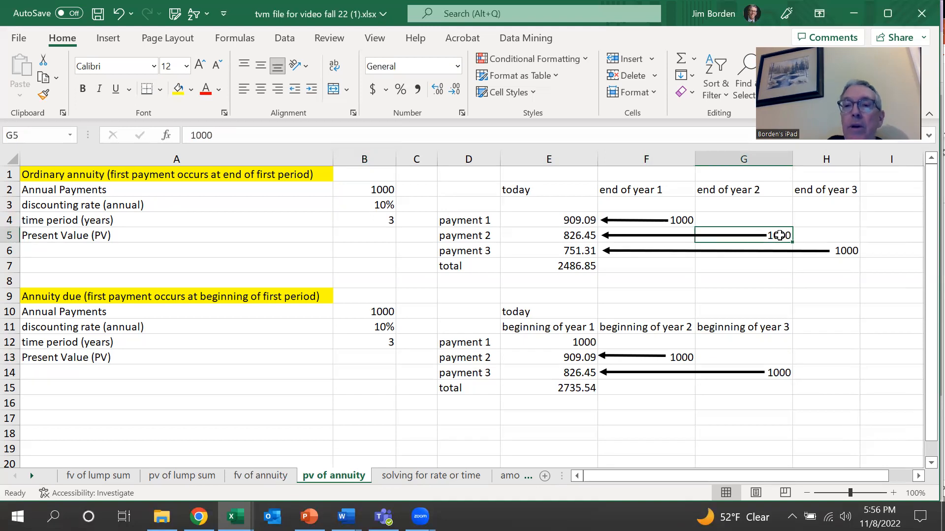
left_click(567, 237)
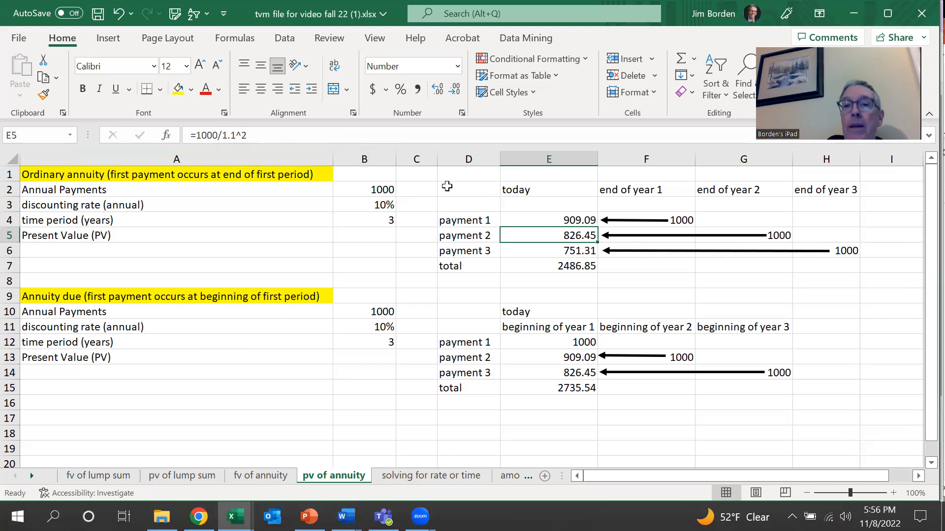
left_click(567, 253)
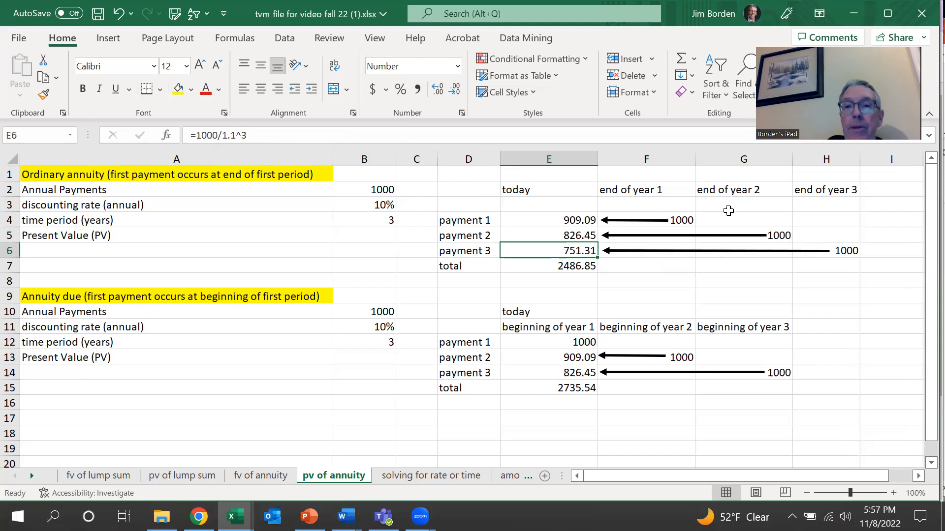
left_click(582, 267)
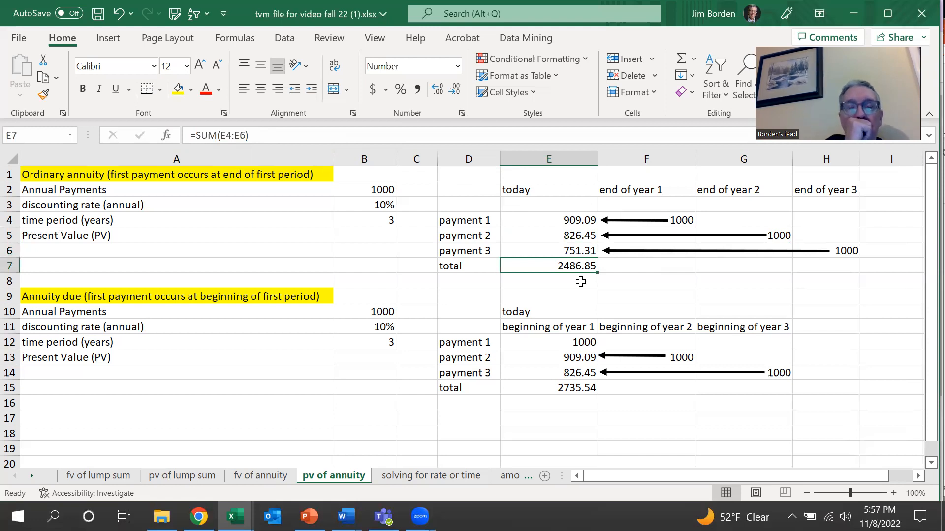
Insert the PV function from the Financial category into the ordinary annuity's Present Value cell B5
left_click(373, 237)
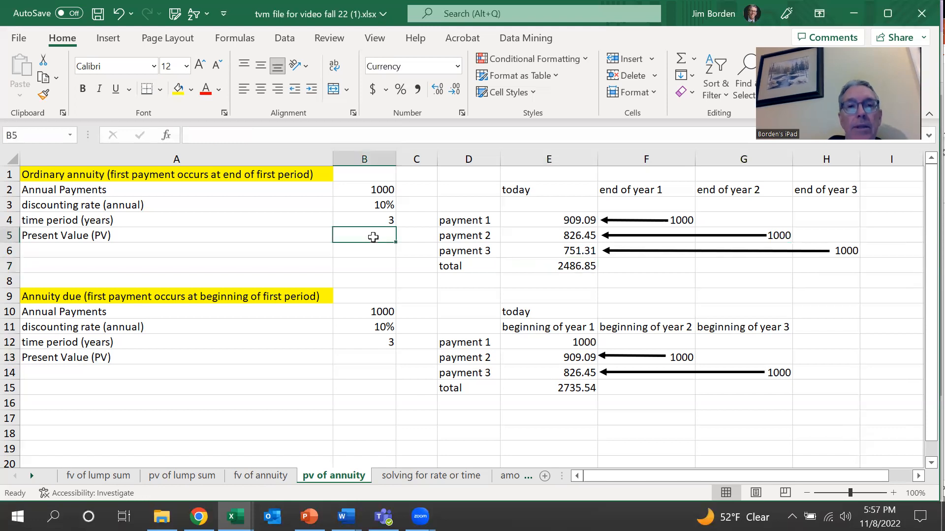
left_click(167, 136)
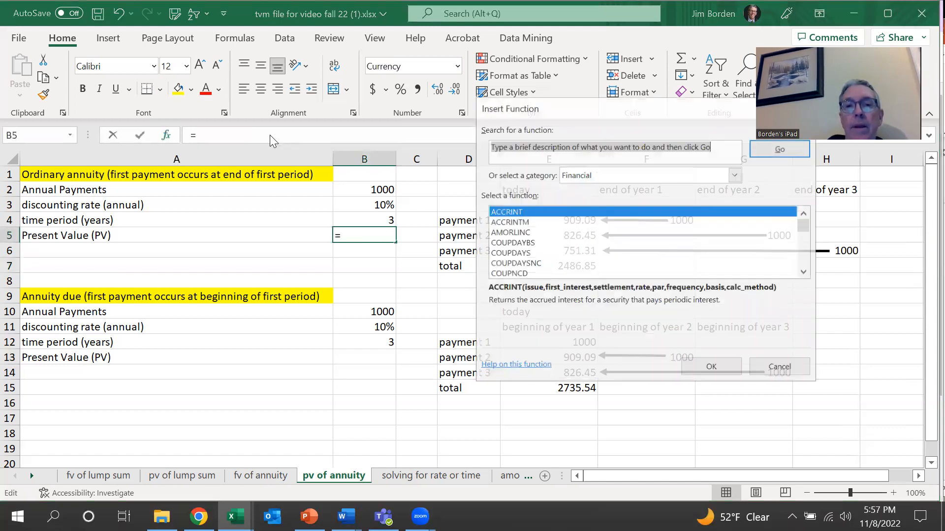
left_click_drag(808, 223, 807, 249)
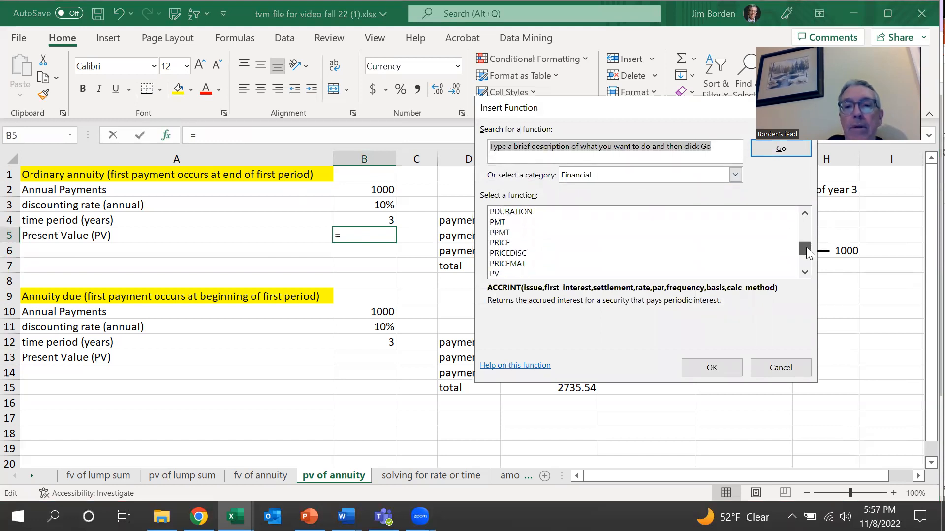
left_click(519, 273)
double_click(518, 272)
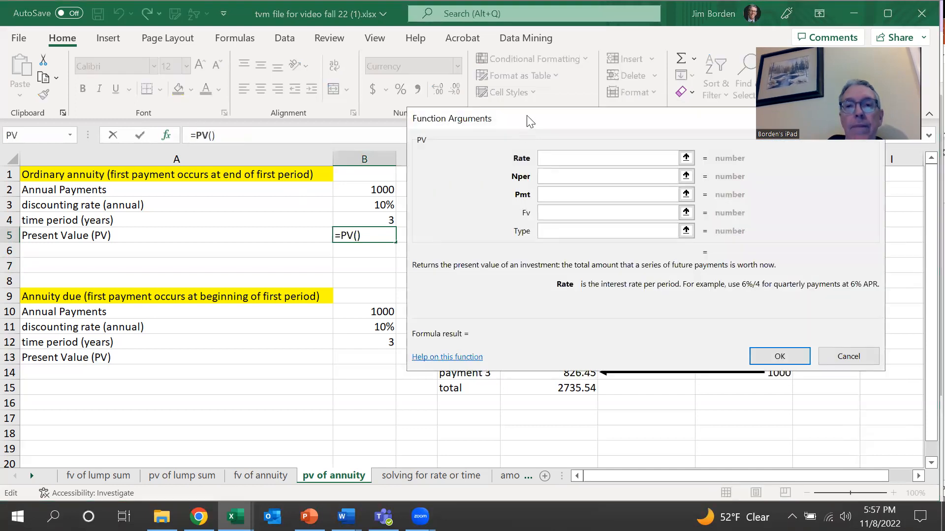
Complete the ordinary annuity's PV formula with Rate B3, Nper B4 and Pmt -B2
left_click_drag(572, 129, 623, 85)
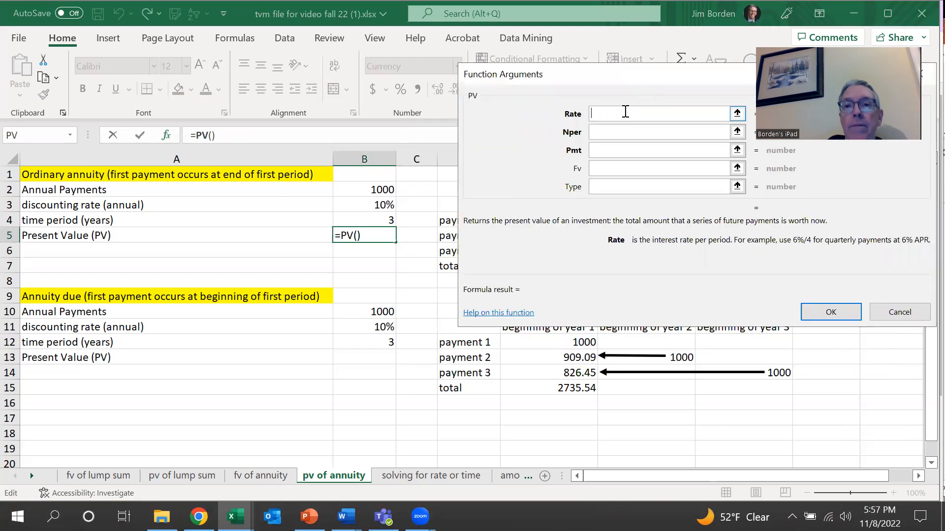
left_click(379, 207)
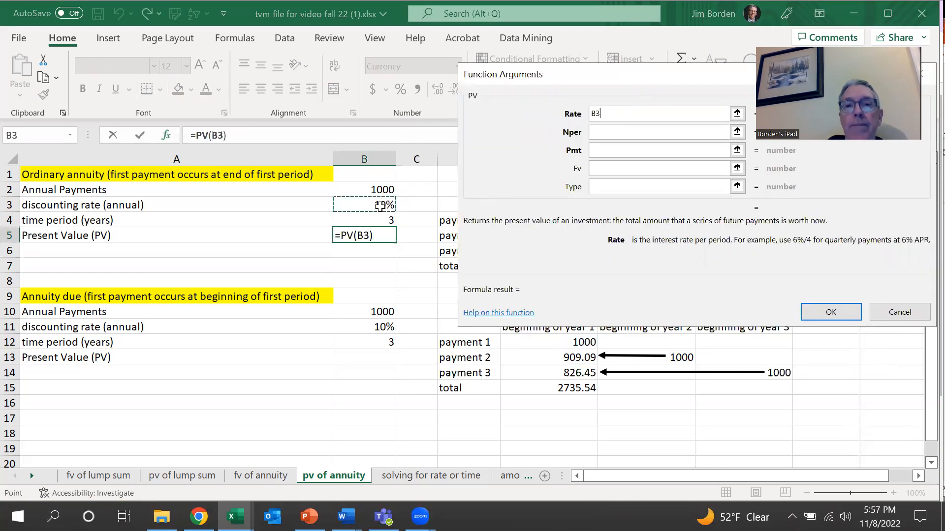
left_click(605, 133)
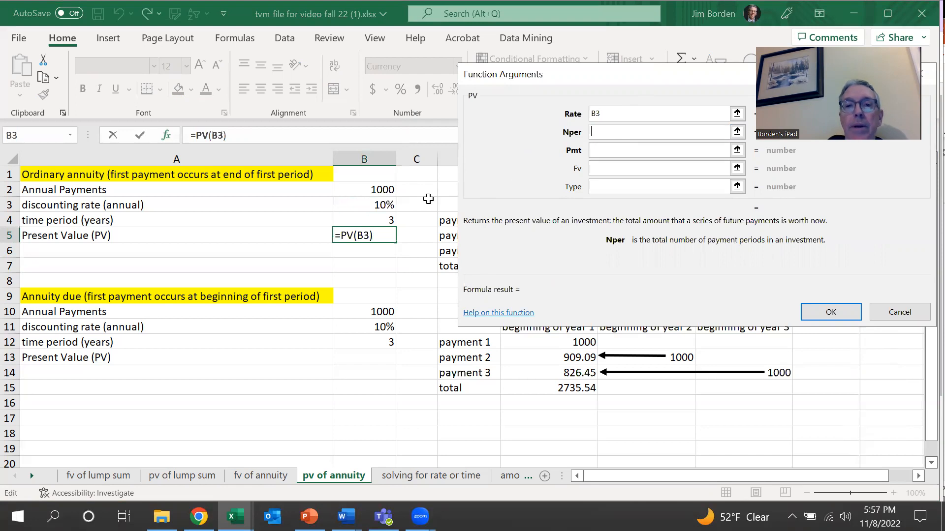
left_click(386, 220)
left_click(611, 149)
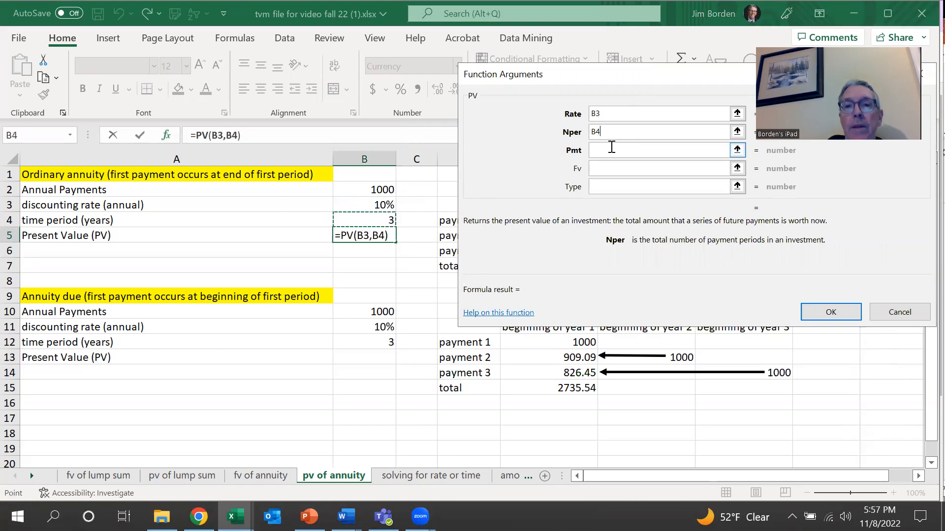
type("-")
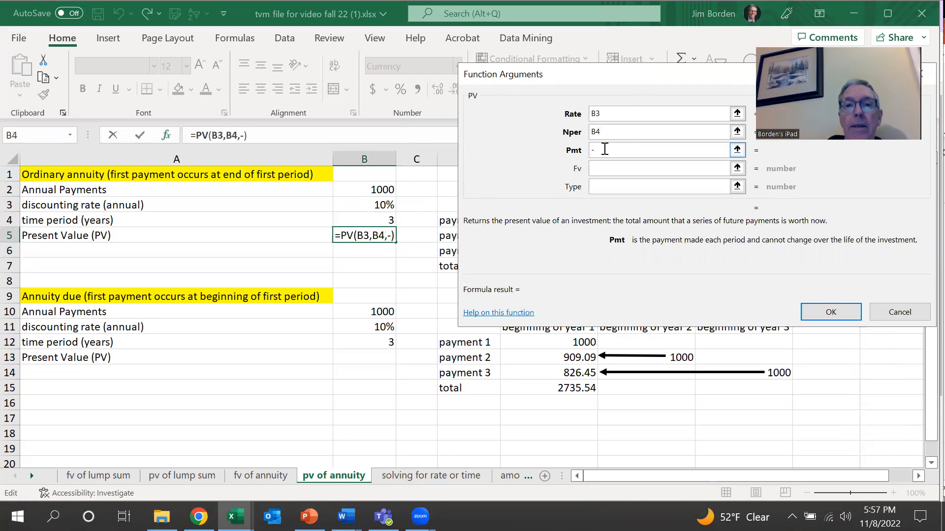
left_click(379, 192)
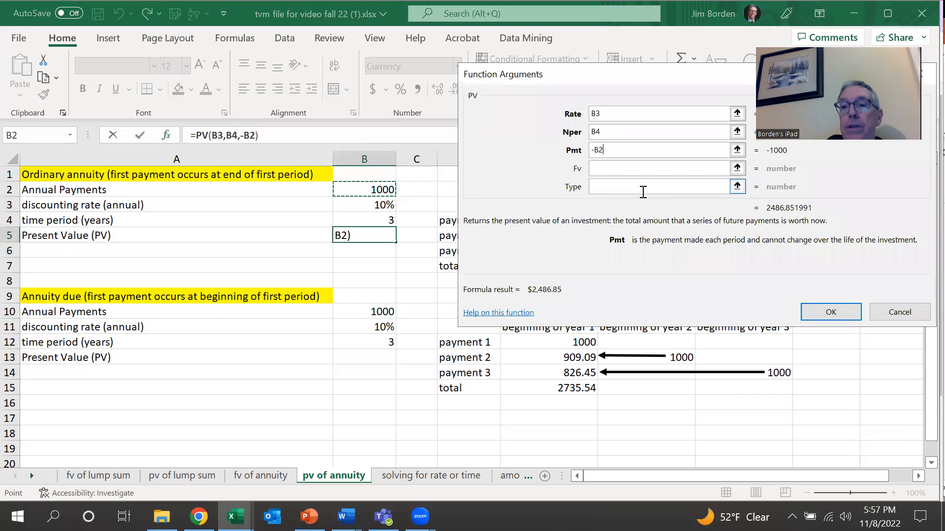
left_click(827, 314)
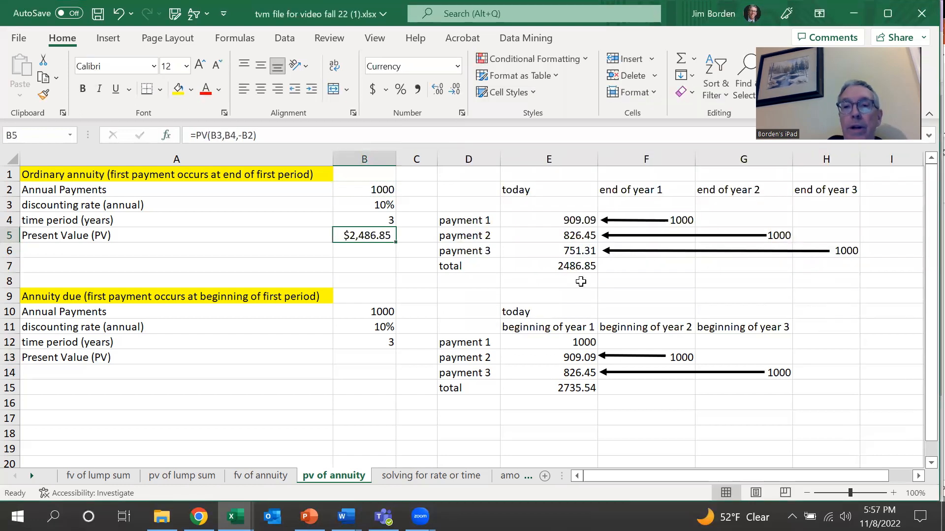
Inspect the annuity due's first payment in E12 and the discounting formulas for payments 2 and 3 in E13 and E14
left_click(362, 355)
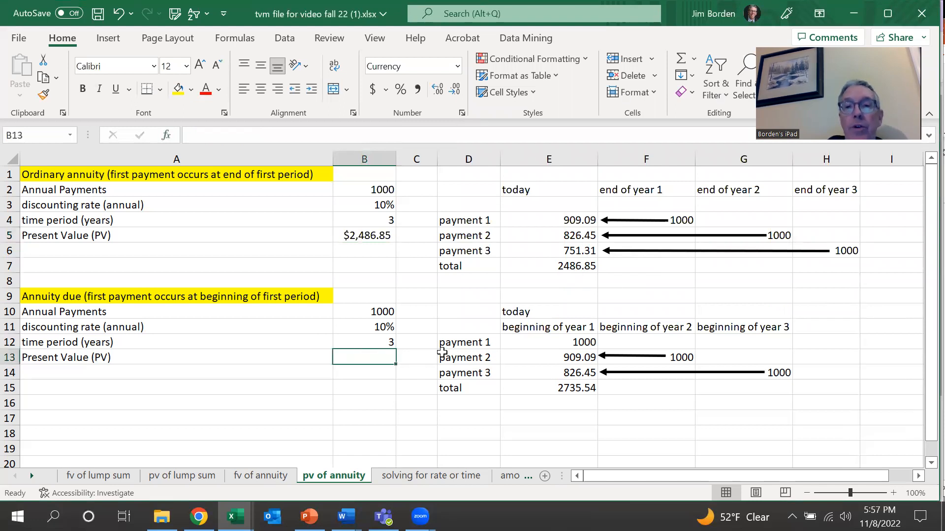
left_click(573, 344)
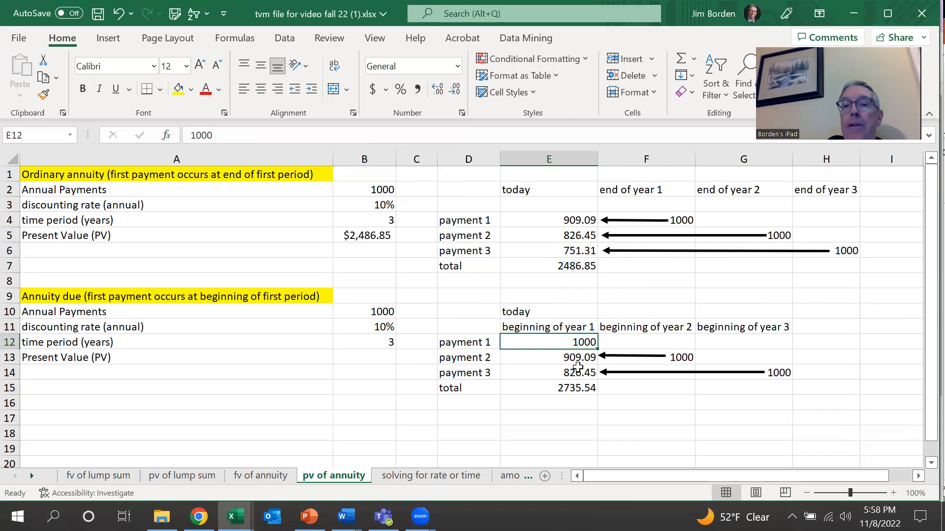
left_click(569, 358)
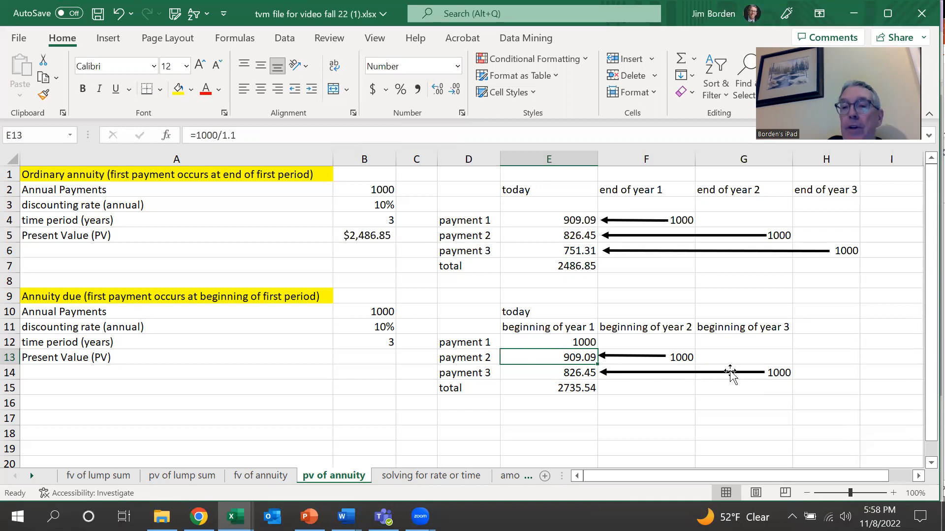
left_click(568, 373)
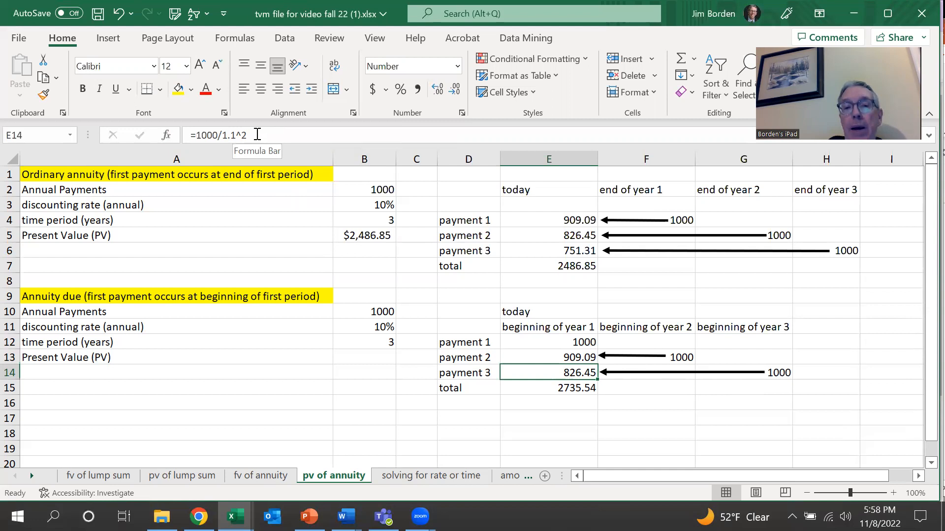
Insert the PV function from the Financial category into the annuity due's Present Value cell B13
left_click(360, 357)
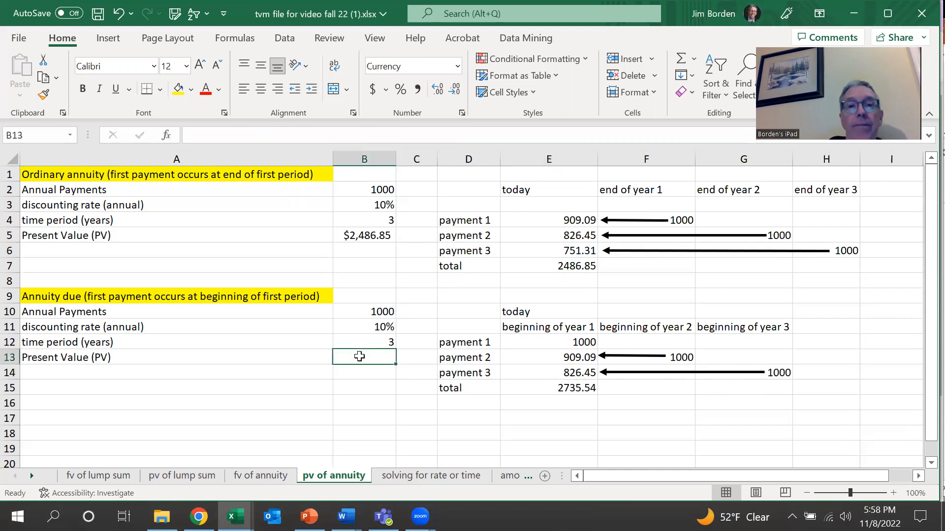
left_click(166, 140)
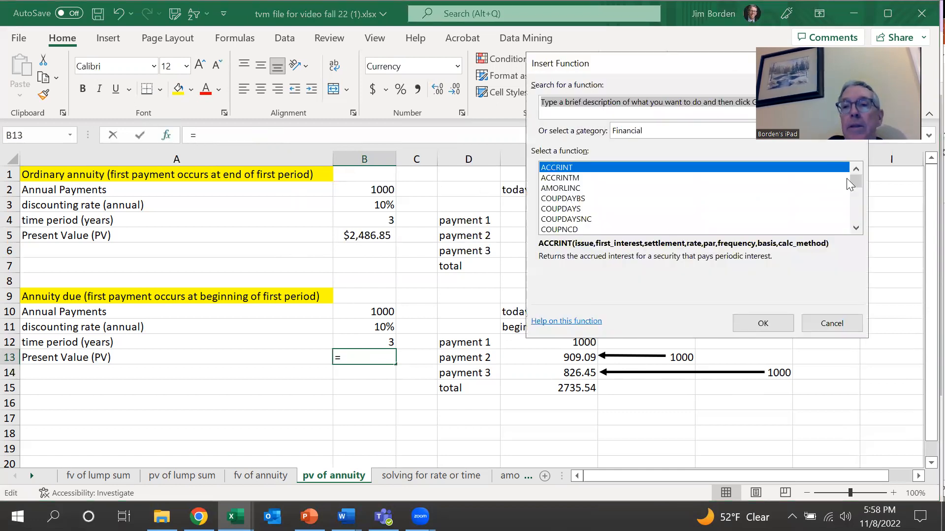
left_click_drag(855, 181, 855, 205)
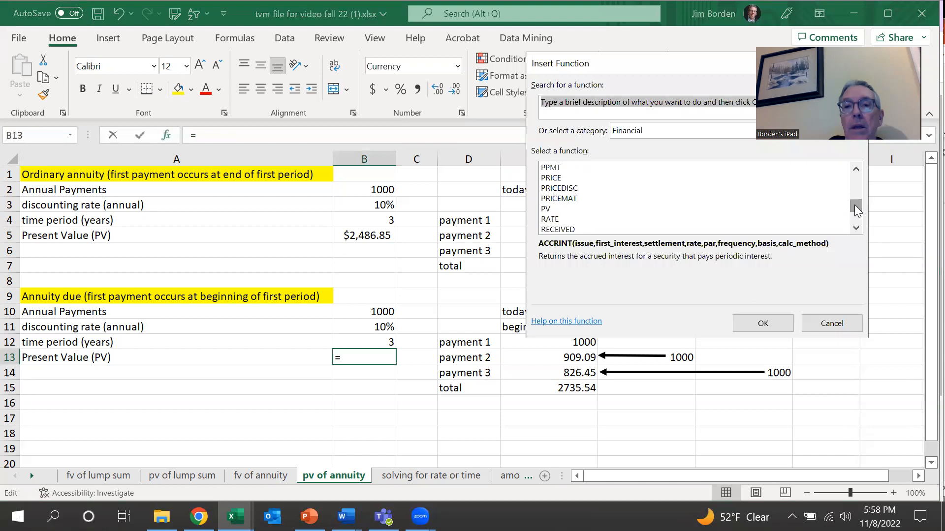
double_click(547, 209)
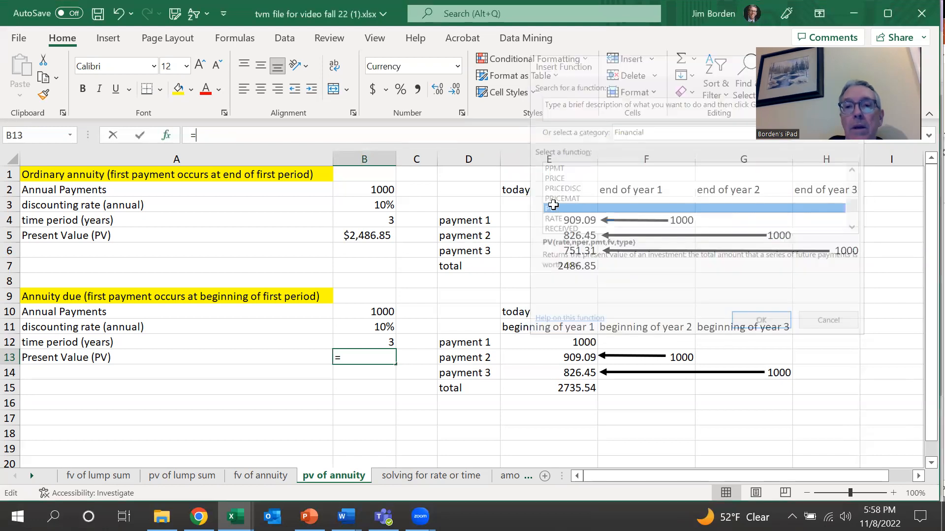
Complete the annuity due's PV formula with Rate B11, Nper B12, Pmt -B10 and Type 1
left_click(379, 326)
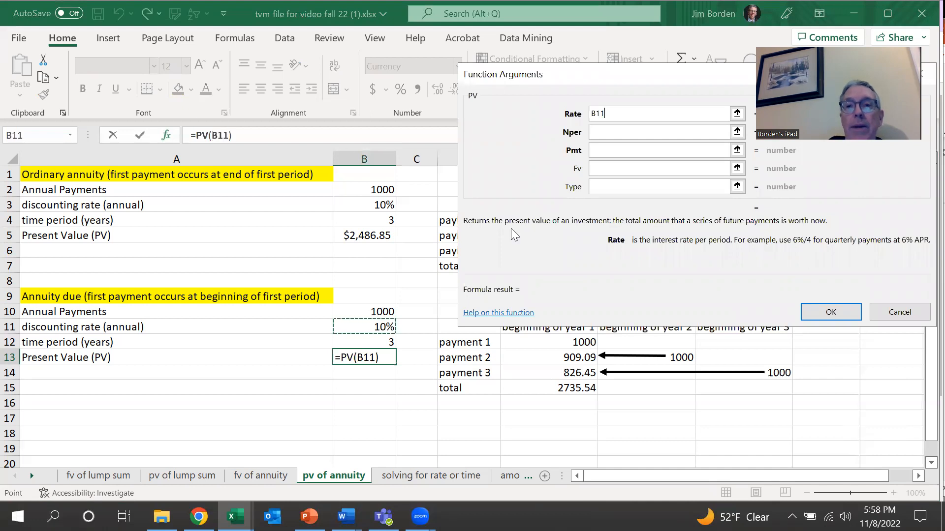
left_click(597, 133)
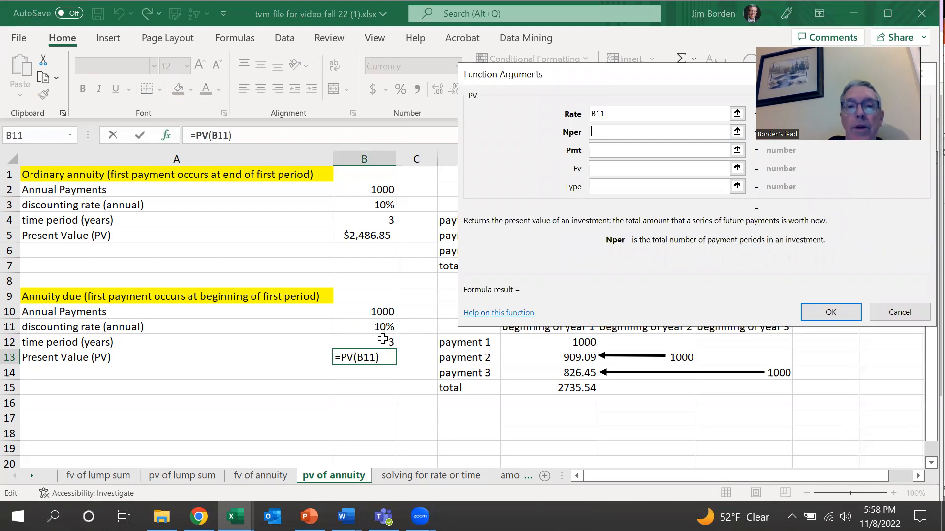
left_click(383, 340)
left_click(610, 148)
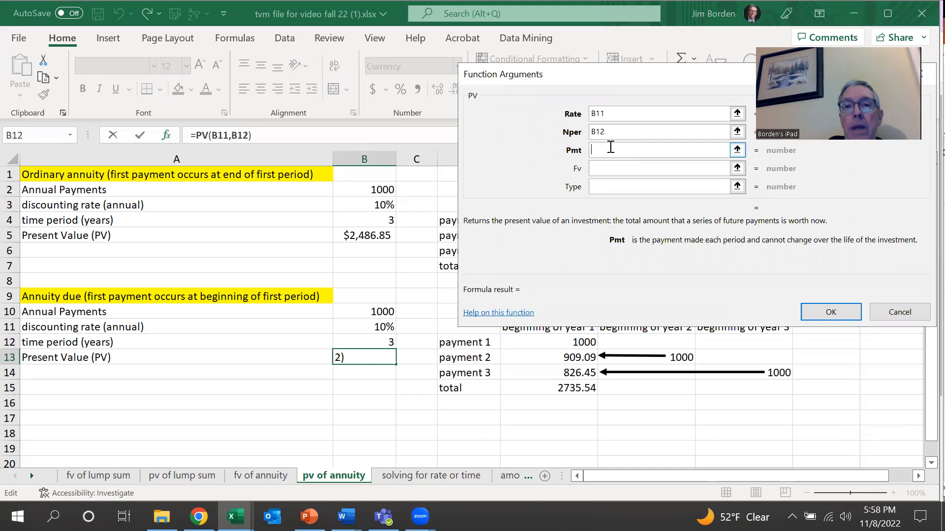
type("-")
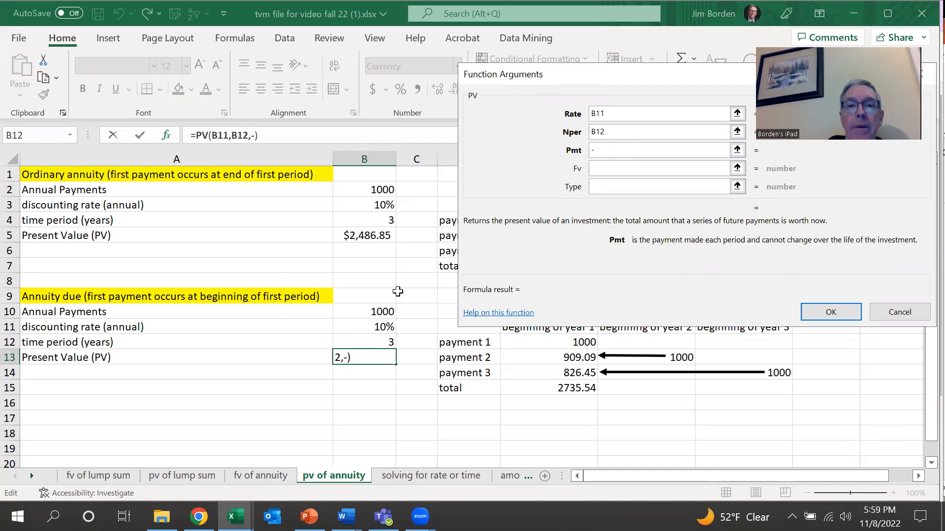
left_click(383, 310)
left_click(604, 186)
type("10,,1")
left_click(818, 309)
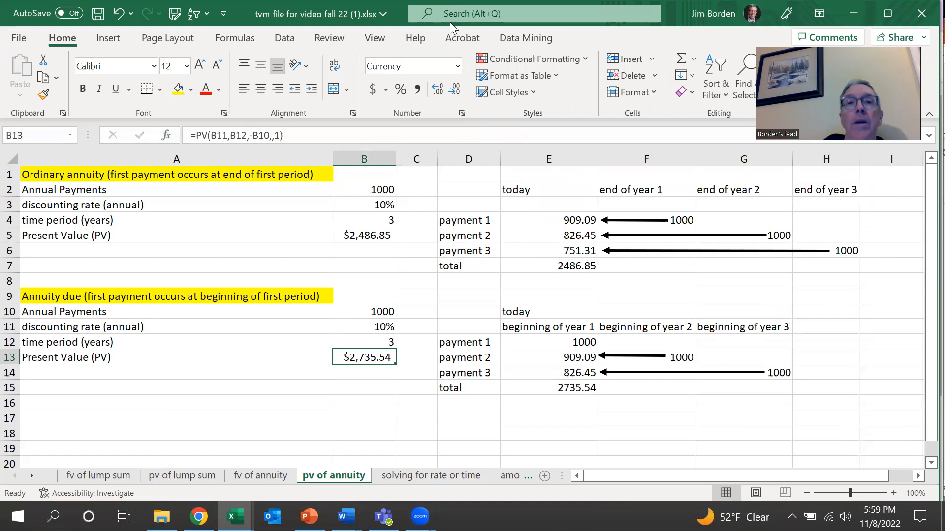
left_click(389, 23)
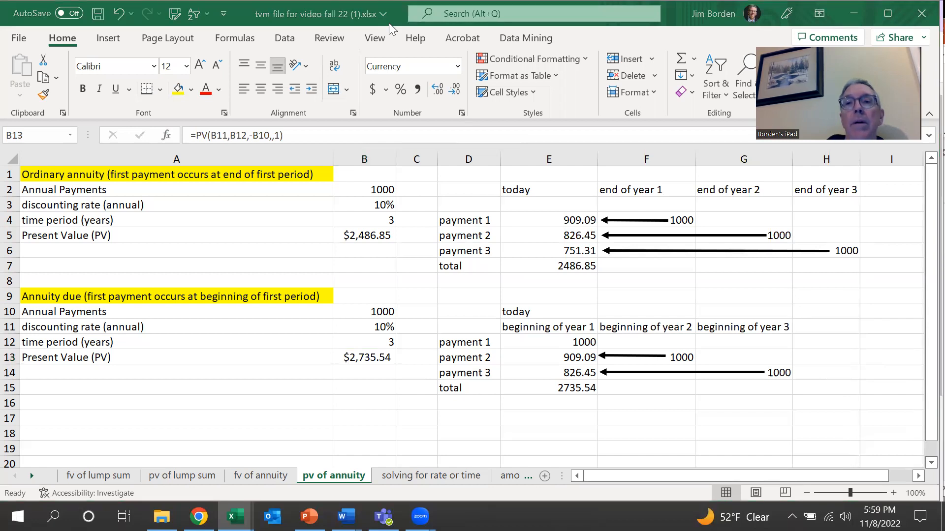